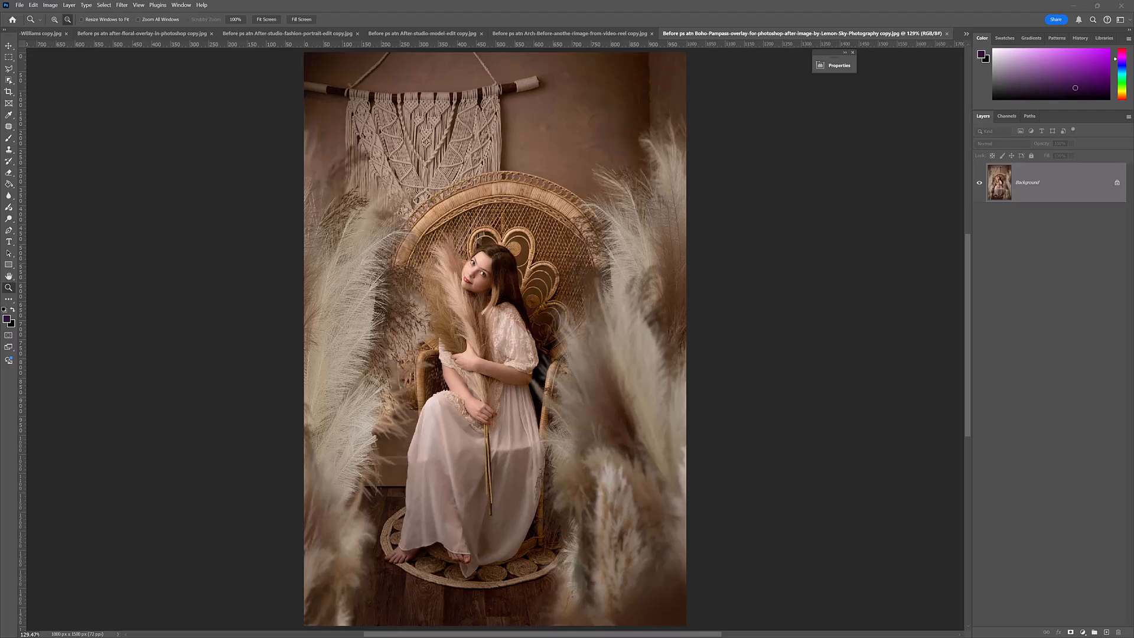
- Load the action file "LSP - Art Painterly Mini Exclusive CC ONLY.atn" into Photoshop from the Bonus Actions and Presets 2024 folder
{"action": "key", "text": "alt+Tab"}
{"action": "left_click_drag", "start_coordinate": [149, 247], "coordinate": [188, 194]}
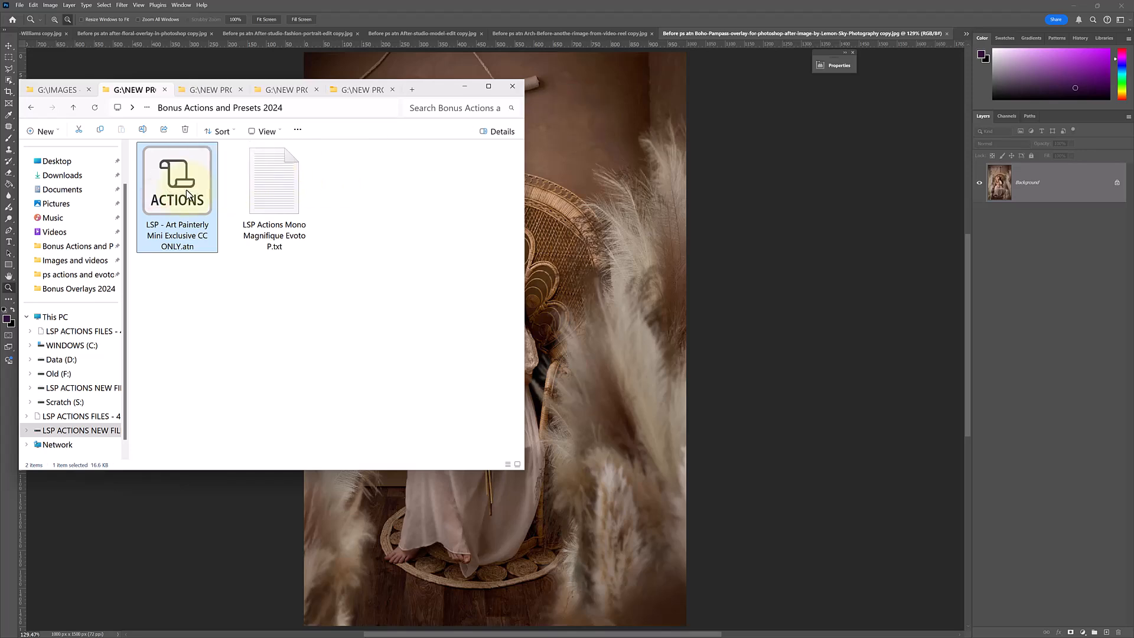
{"action": "double_click", "coordinate": [186, 190]}
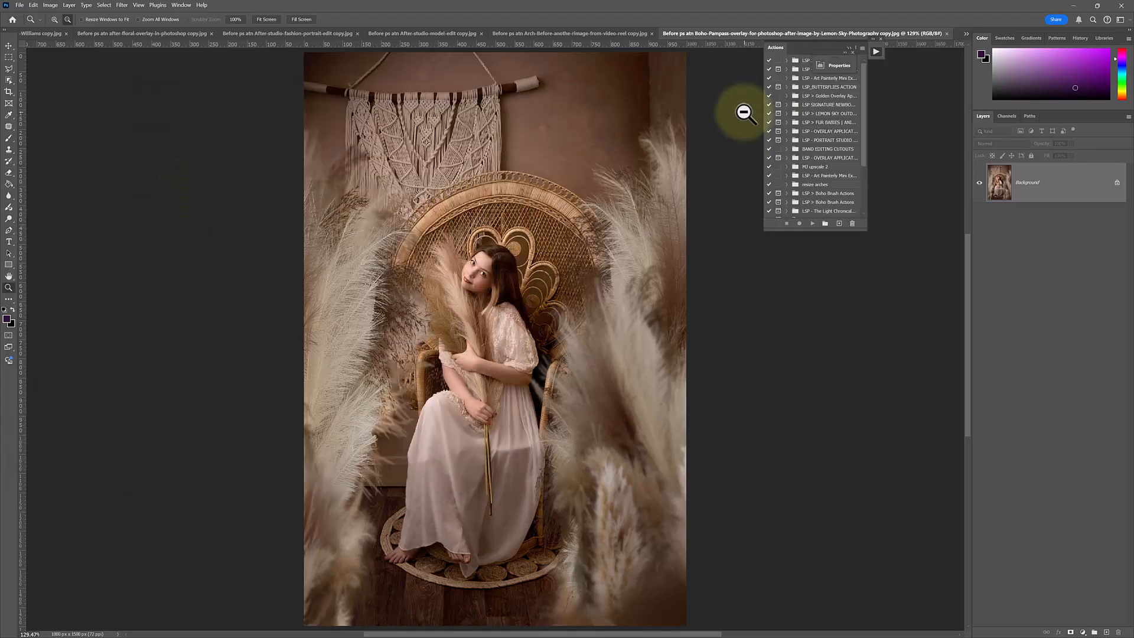
- Close the floating Actions and Properties panels, and bring the Actions panel back into view
{"action": "left_click", "coordinate": [880, 39]}
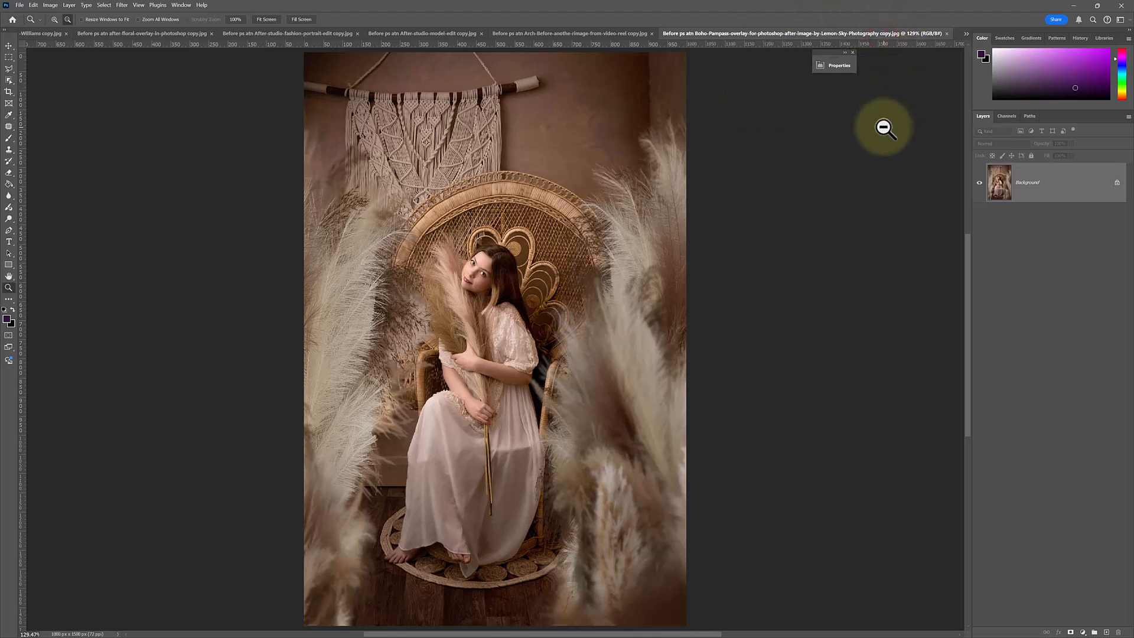
{"action": "left_click", "coordinate": [853, 52]}
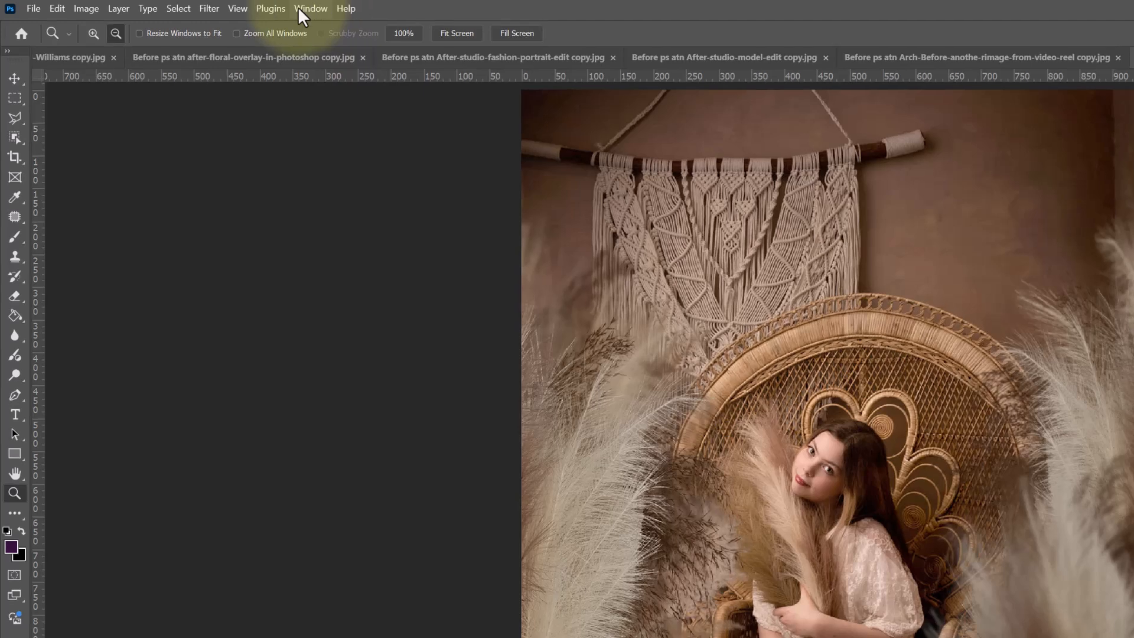
{"action": "left_click", "coordinate": [300, 9]}
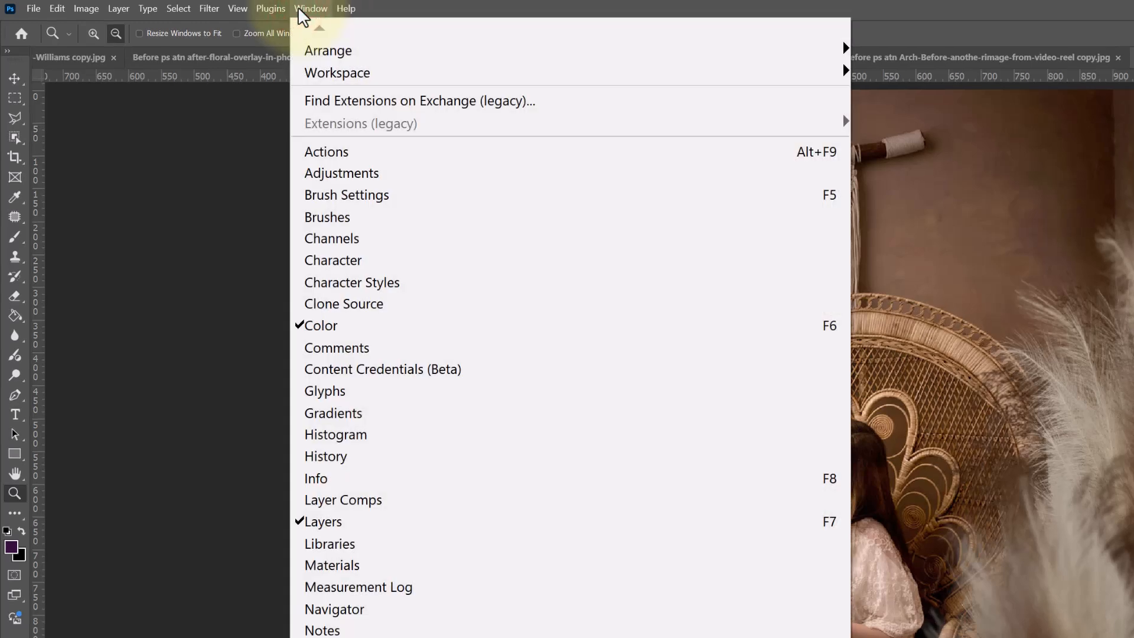
{"action": "left_click", "coordinate": [321, 151]}
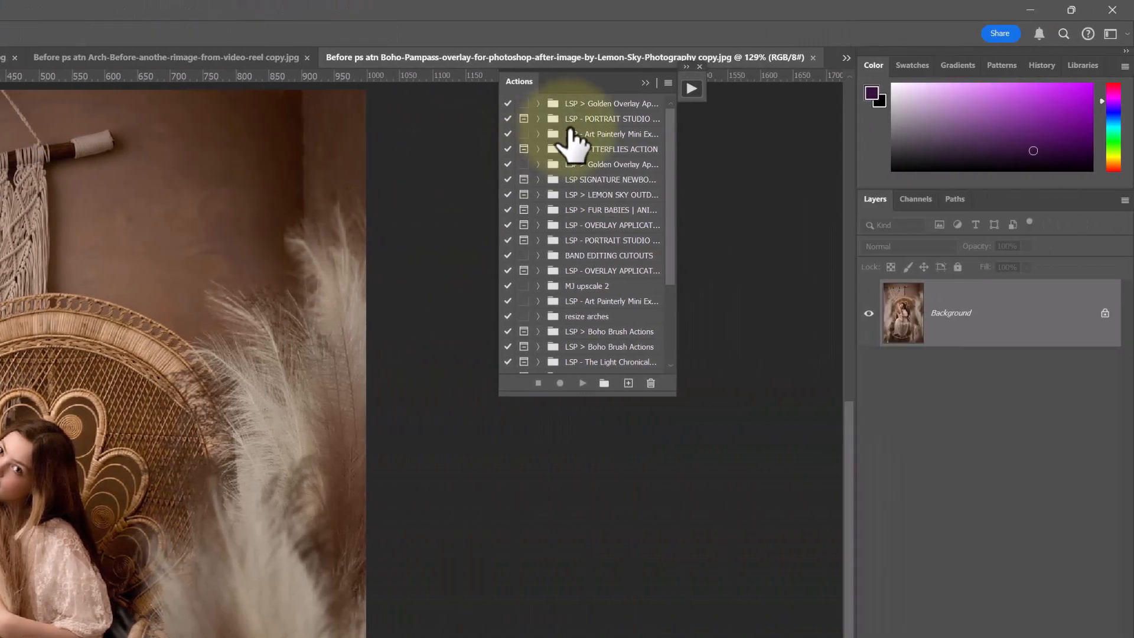
- Try docking the Actions panel with the Color panel group, and float it again beside the docked panels
{"action": "left_click_drag", "start_coordinate": [524, 75], "coordinate": [954, 51]}
{"action": "left_click", "coordinate": [879, 67]}
{"action": "left_click_drag", "start_coordinate": [880, 70], "coordinate": [664, 115]}
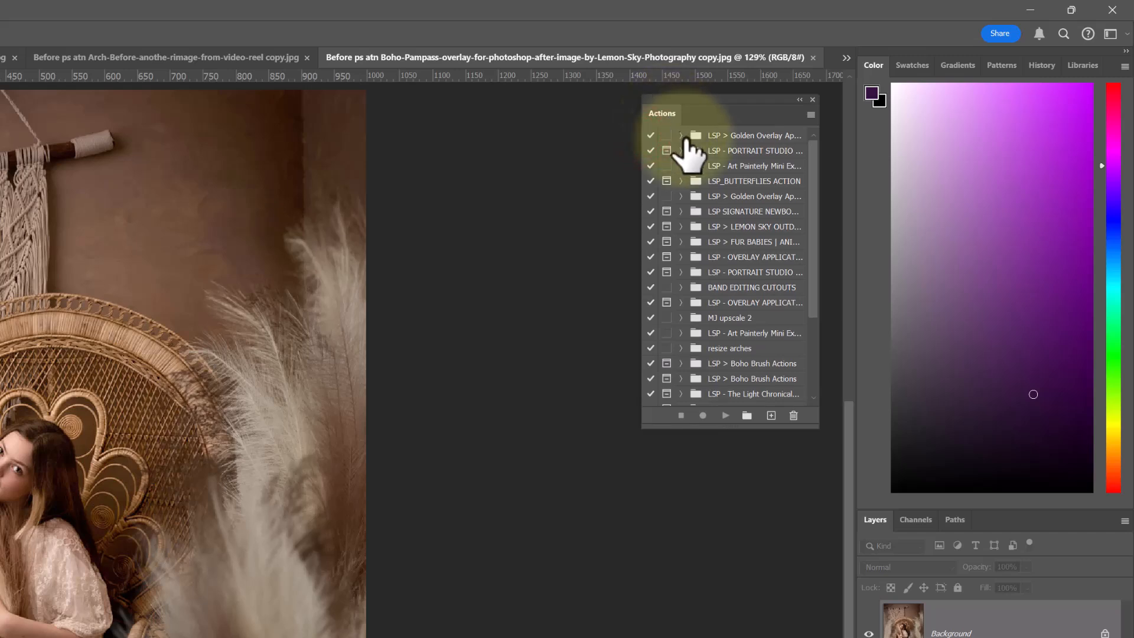
- Play the "LSP > Painterly" action from the newly loaded LSP - Art Painterly Mini set on the pampas portrait
{"action": "left_click_drag", "start_coordinate": [817, 178], "coordinate": [821, 317]}
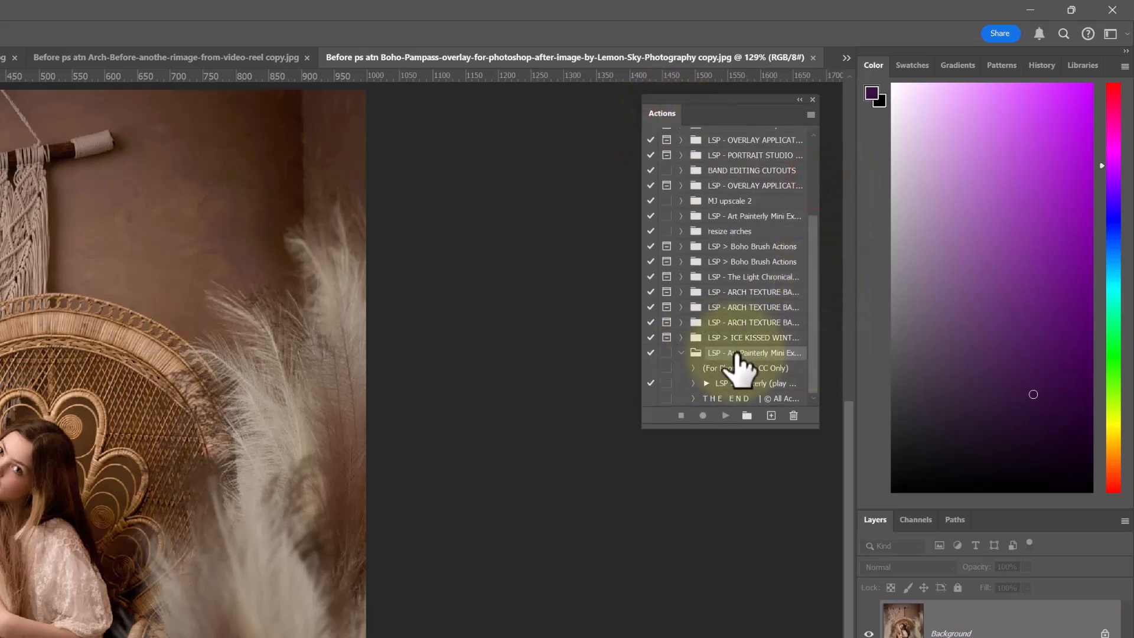
{"action": "left_click", "coordinate": [717, 384]}
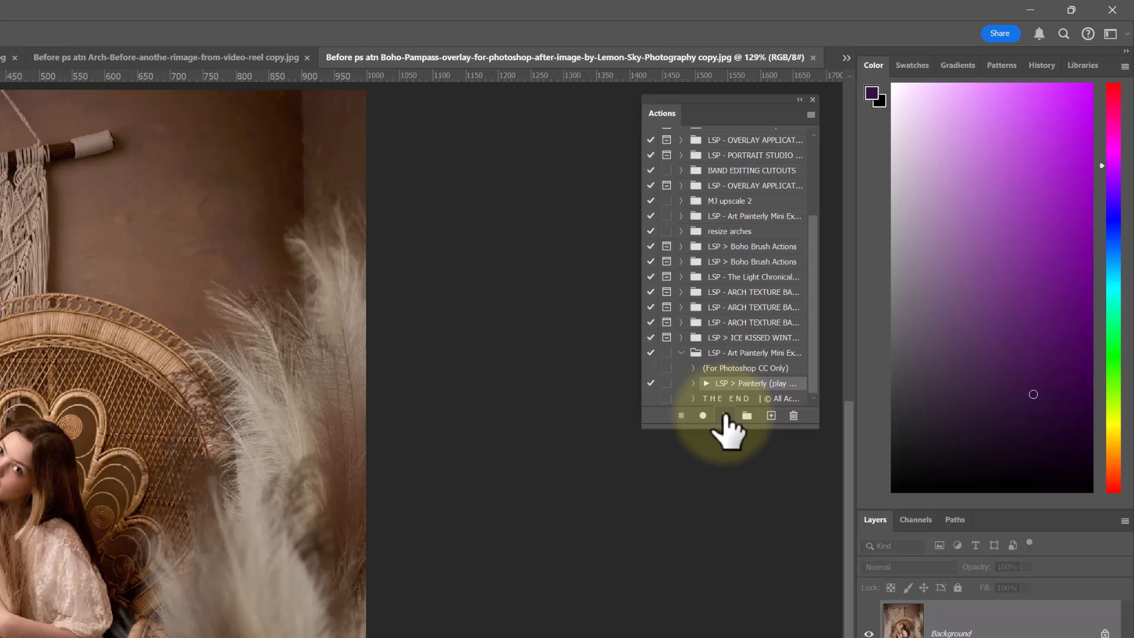
{"action": "left_click", "coordinate": [725, 415]}
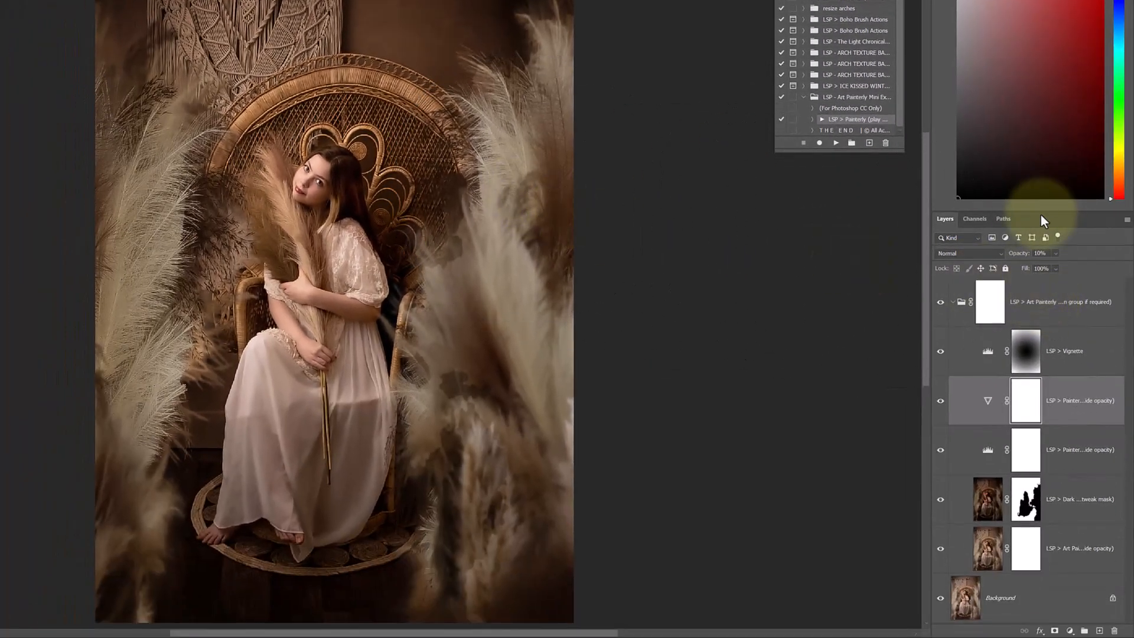
- Make the Layers panel taller and wide enough to read the full layer names, and place the Actions panel beside it
{"action": "left_click_drag", "start_coordinate": [1039, 212], "coordinate": [1028, 3]}
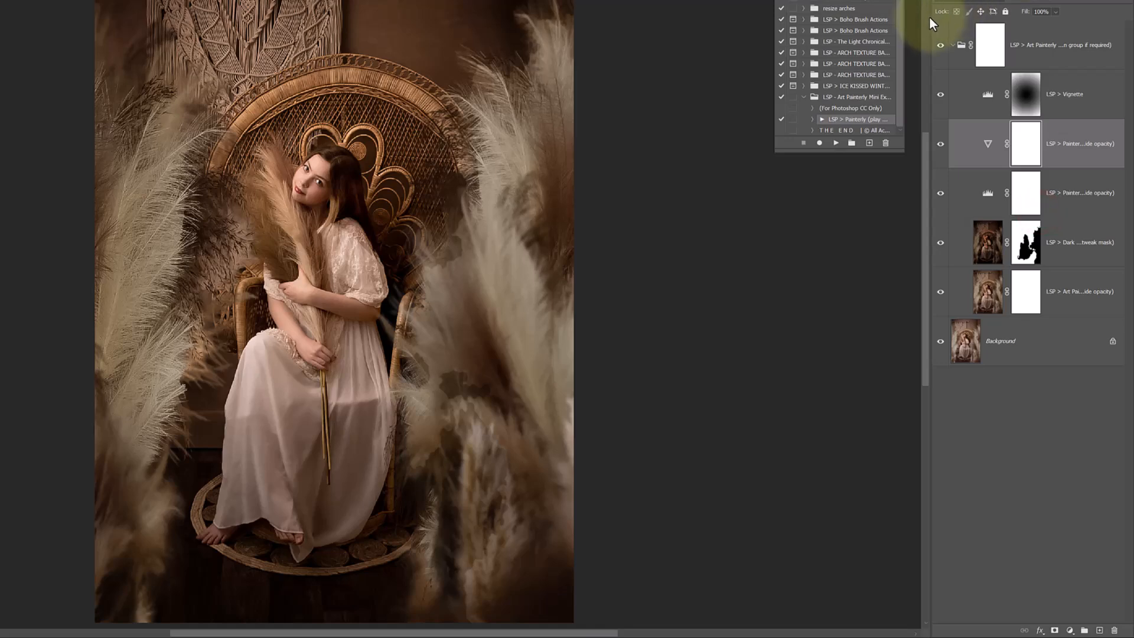
{"action": "left_click_drag", "start_coordinate": [930, 20], "coordinate": [861, 18]}
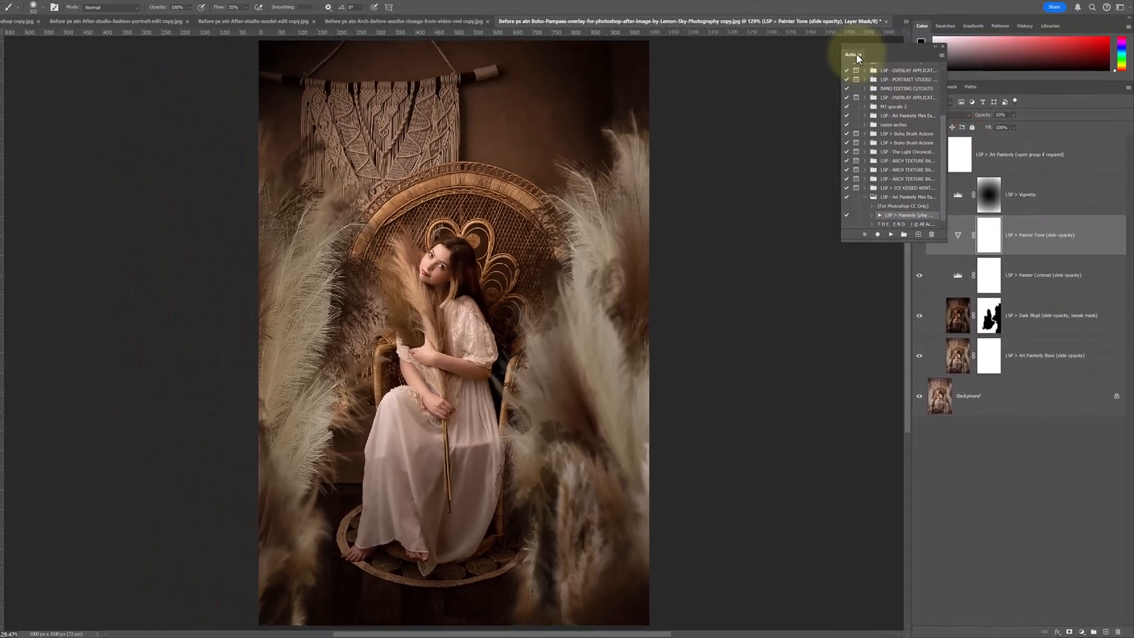
{"action": "left_click_drag", "start_coordinate": [856, 57], "coordinate": [824, 69]}
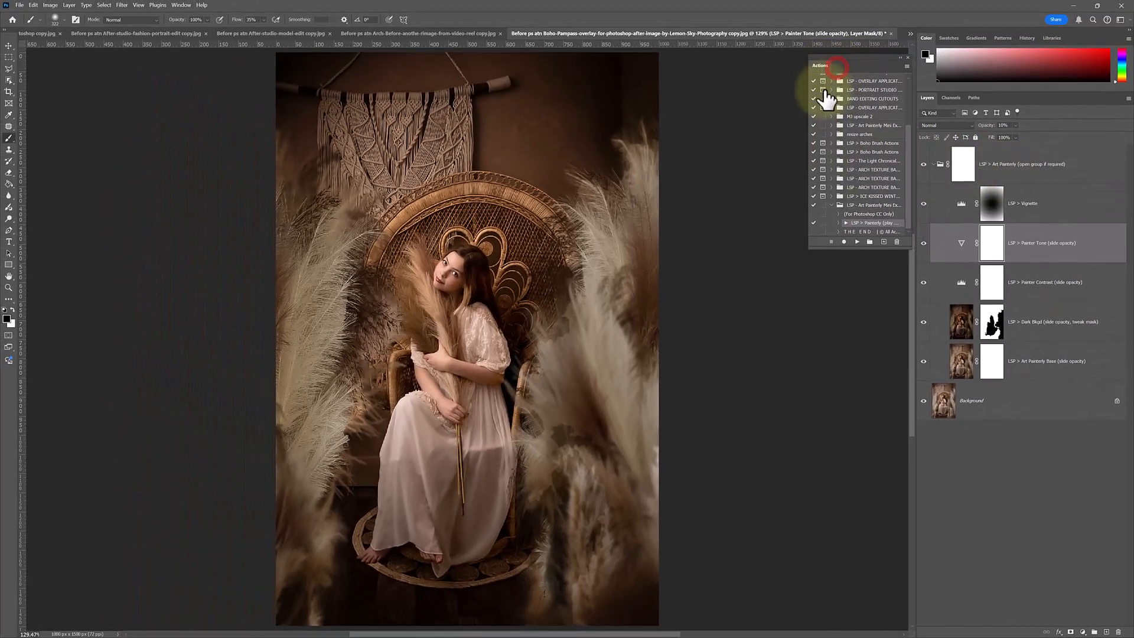
{"action": "left_click", "coordinate": [176, 5]}
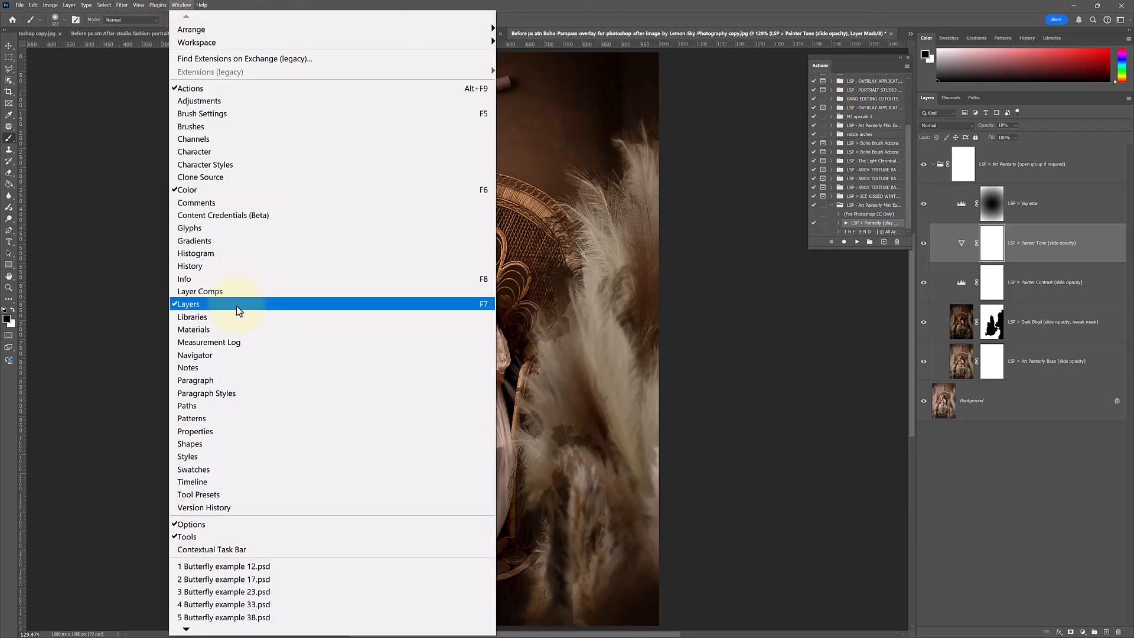
{"action": "left_click", "coordinate": [182, 5]}
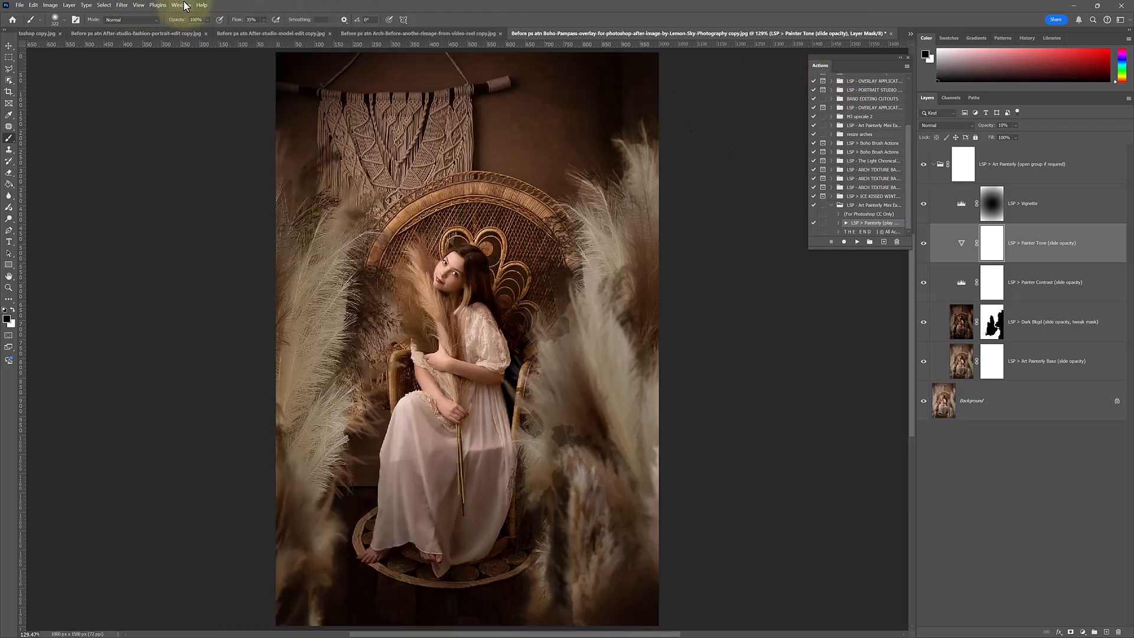
- Go through the Art Painterly group's layers from Art Painterly Base up to Vignette, and compare the image with the group hidden and shown
{"action": "left_click", "coordinate": [1032, 373]}
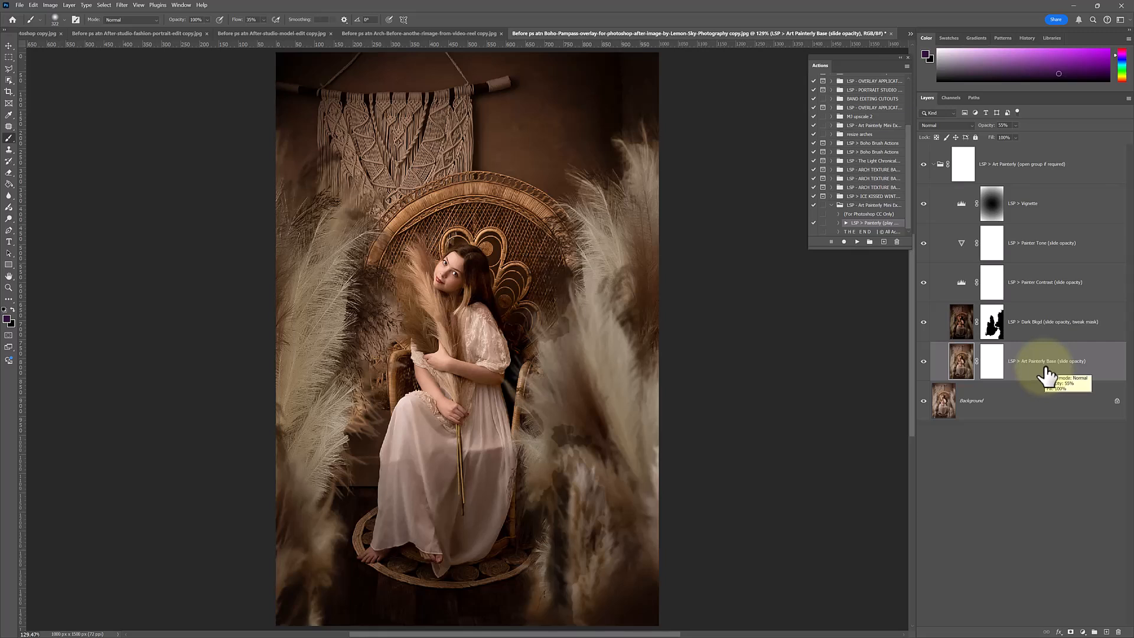
{"action": "left_click", "coordinate": [1031, 329]}
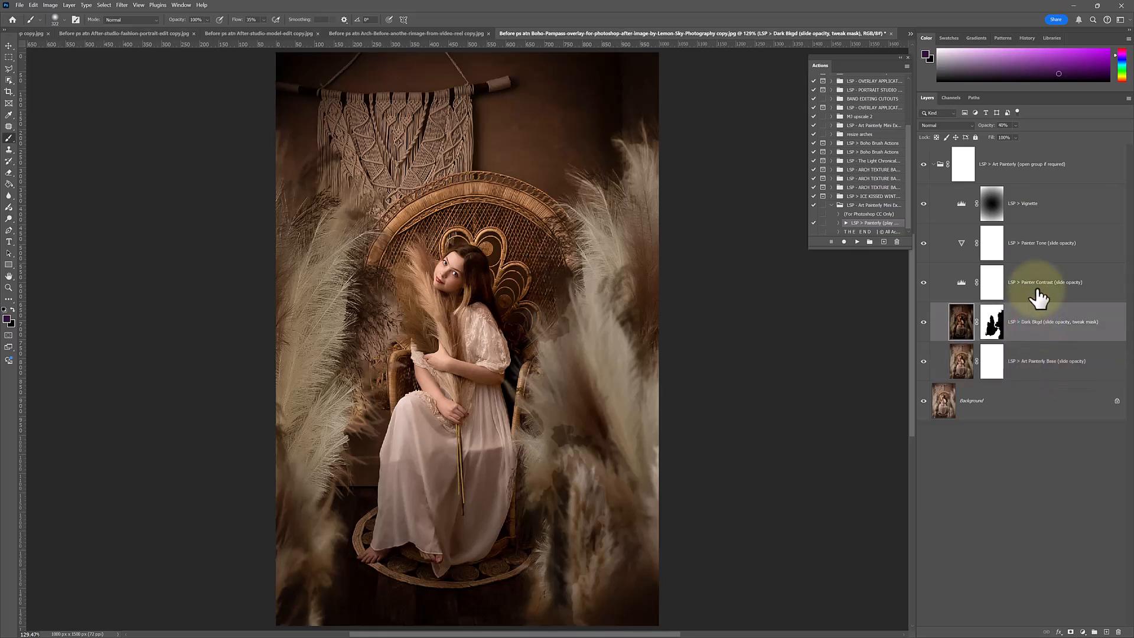
{"action": "left_click", "coordinate": [1038, 295]}
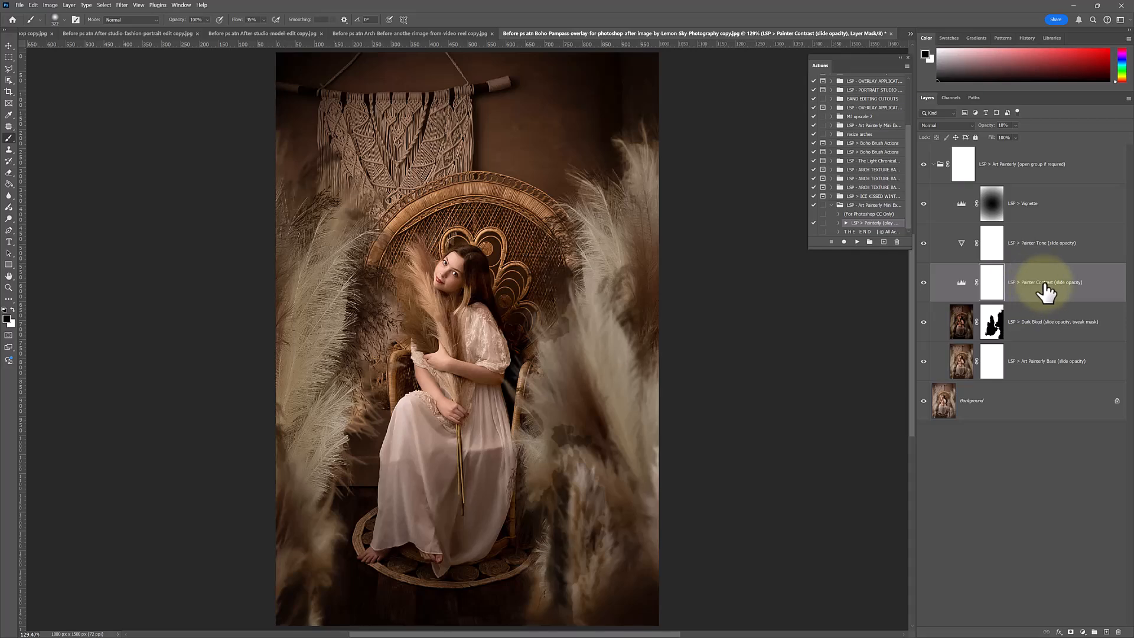
{"action": "left_click", "coordinate": [1036, 248]}
{"action": "left_click", "coordinate": [1047, 219]}
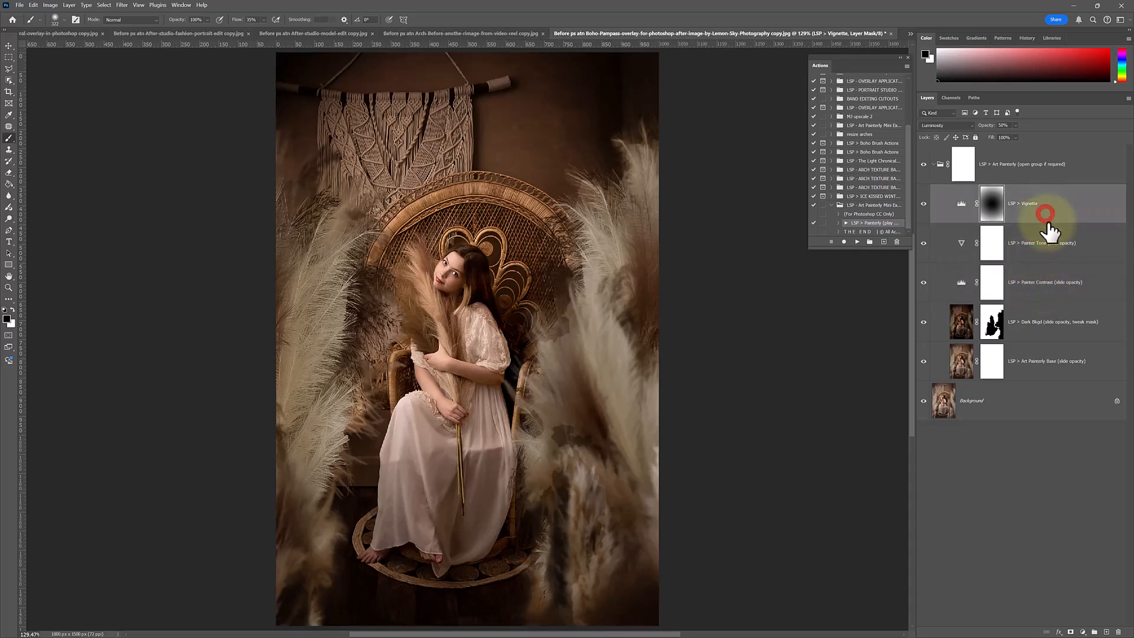
{"action": "left_click", "coordinate": [923, 165]}
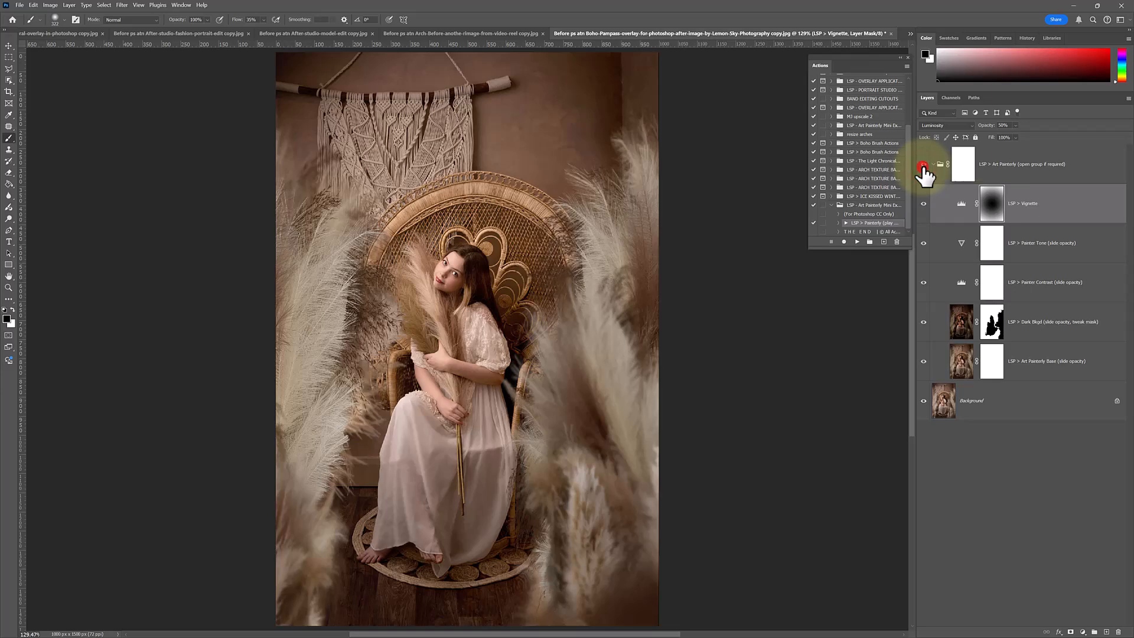
{"action": "left_click", "coordinate": [923, 165]}
- Go through the masks of the Art Painterly group and its layers, and set the Art Painterly Base layer's opacity to 100%
{"action": "left_click", "coordinate": [954, 171]}
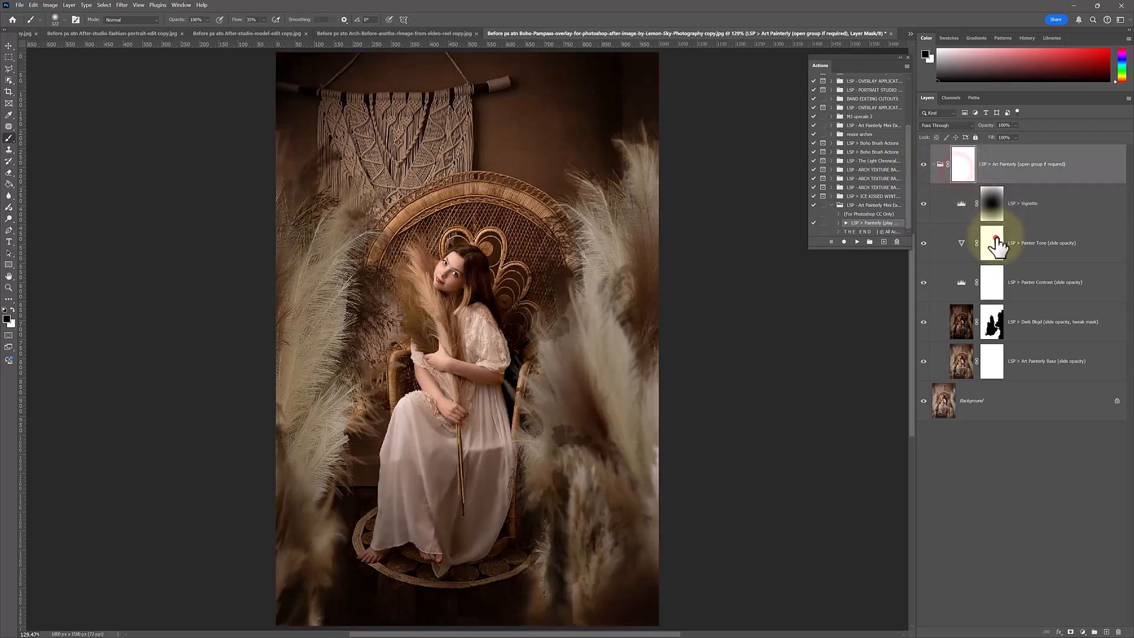
{"action": "left_click", "coordinate": [992, 243]}
{"action": "left_click", "coordinate": [994, 282]}
{"action": "left_click", "coordinate": [996, 324]}
{"action": "left_click", "coordinate": [992, 361]}
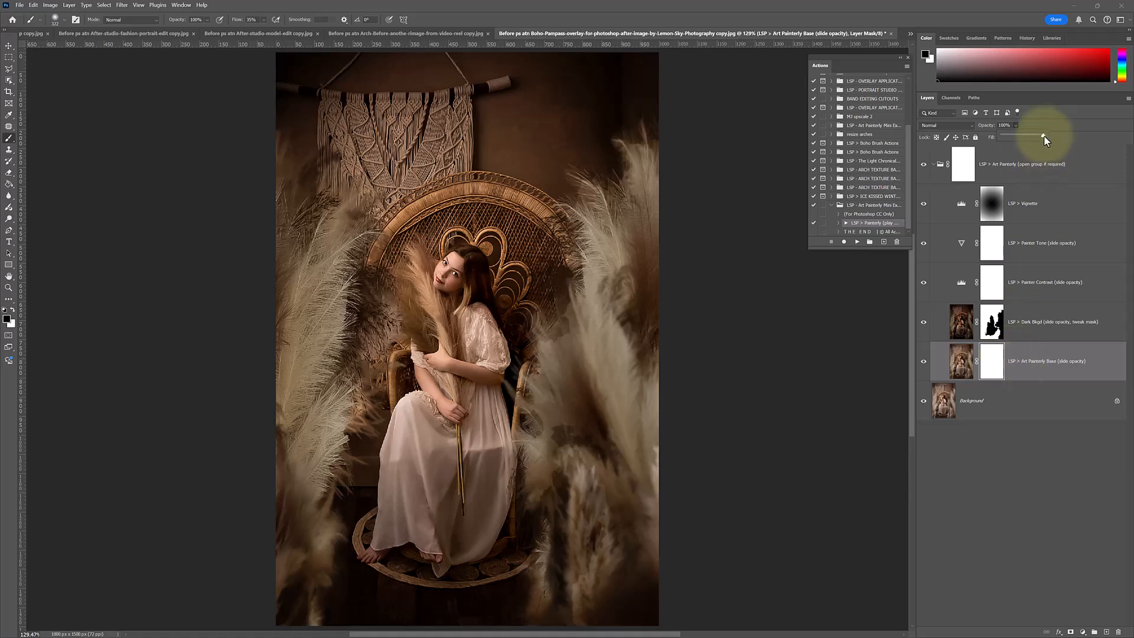
- Compare the image with the Dark Bkgd layer hidden and shown
{"action": "left_click", "coordinate": [1025, 325]}
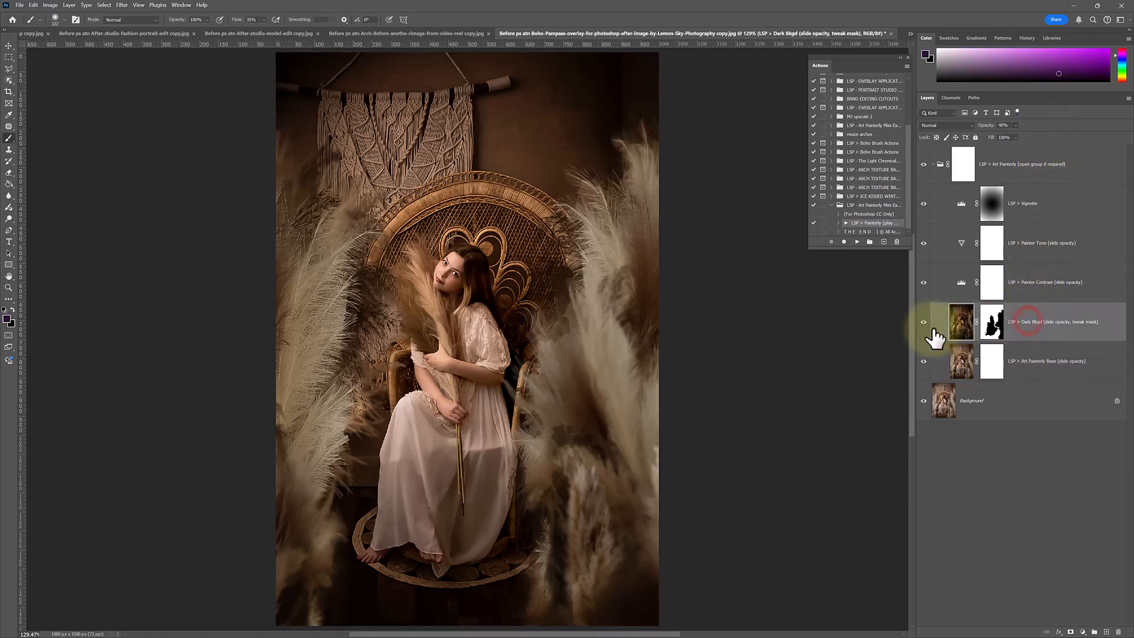
{"action": "left_click", "coordinate": [925, 323]}
{"action": "left_click", "coordinate": [925, 324]}
{"action": "left_click", "coordinate": [925, 324]}
{"action": "left_click", "coordinate": [924, 323]}
{"action": "left_click", "coordinate": [925, 324]}
- Paint black on the Dark Bkgd layer's mask over the pampas grass beside the chair to reduce the darkening there
{"action": "left_click", "coordinate": [991, 322]}
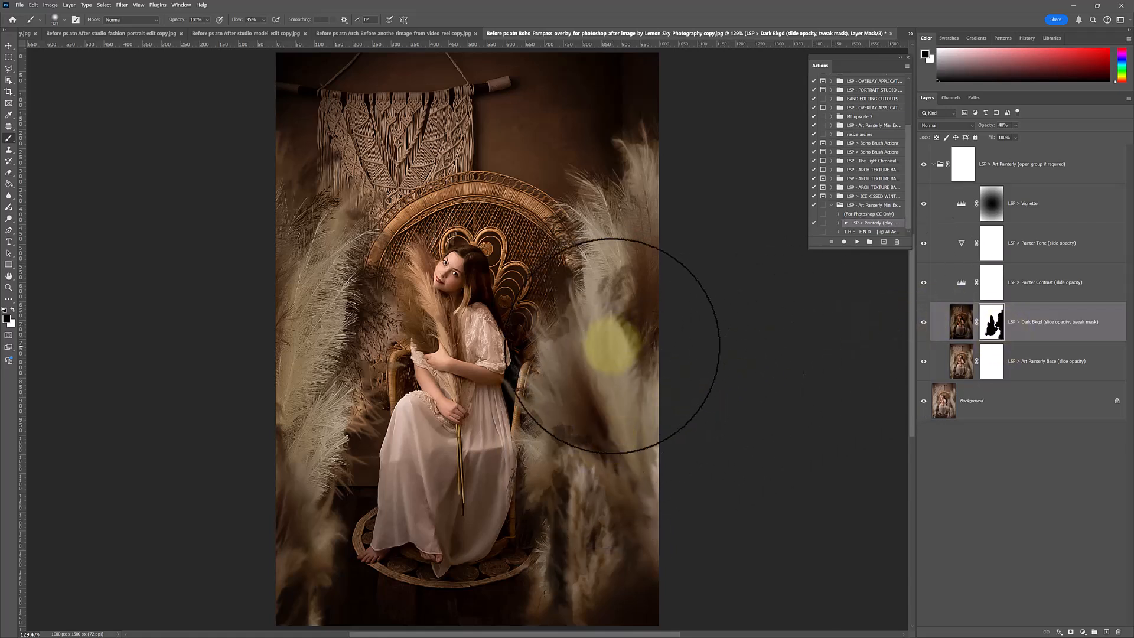
{"action": "left_click", "coordinate": [573, 353]}
{"action": "mouse_move", "coordinate": [590, 283]}
{"action": "left_mouse_down"}
{"action": "mouse_move", "coordinate": [579, 306]}
{"action": "mouse_move", "coordinate": [594, 535]}
{"action": "mouse_move", "coordinate": [573, 372]}
{"action": "mouse_move", "coordinate": [564, 635]}
{"action": "mouse_move", "coordinate": [617, 362]}
{"action": "mouse_move", "coordinate": [607, 634]}
{"action": "mouse_move", "coordinate": [650, 537]}
{"action": "mouse_move", "coordinate": [556, 572]}
{"action": "mouse_move", "coordinate": [542, 602]}
{"action": "mouse_move", "coordinate": [424, 616]}
{"action": "mouse_move", "coordinate": [254, 579]}
{"action": "mouse_move", "coordinate": [351, 598]}
{"action": "mouse_move", "coordinate": [281, 361]}
{"action": "mouse_move", "coordinate": [298, 563]}
{"action": "mouse_move", "coordinate": [290, 554]}
{"action": "mouse_move", "coordinate": [287, 194]}
{"action": "mouse_move", "coordinate": [303, 244]}
{"action": "mouse_move", "coordinate": [326, 225]}
{"action": "mouse_move", "coordinate": [303, 225]}
{"action": "mouse_move", "coordinate": [296, 514]}
{"action": "mouse_move", "coordinate": [522, 623]}
{"action": "mouse_move", "coordinate": [615, 211]}
{"action": "mouse_move", "coordinate": [626, 208]}
{"action": "mouse_move", "coordinate": [645, 358]}
{"action": "mouse_move", "coordinate": [613, 39]}
{"action": "mouse_move", "coordinate": [662, 381]}
{"action": "mouse_move", "coordinate": [800, 393]}
{"action": "left_mouse_up"}
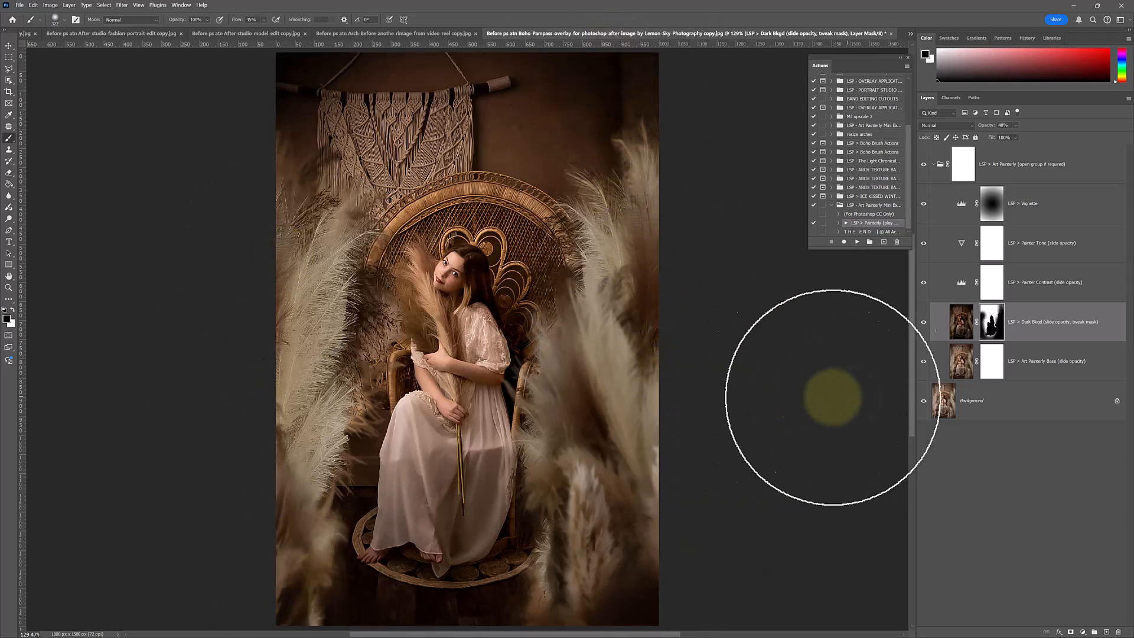
- Compare the image with and without the Painter Contrast layer, and set that layer's opacity to 9%
{"action": "left_click", "coordinate": [991, 278]}
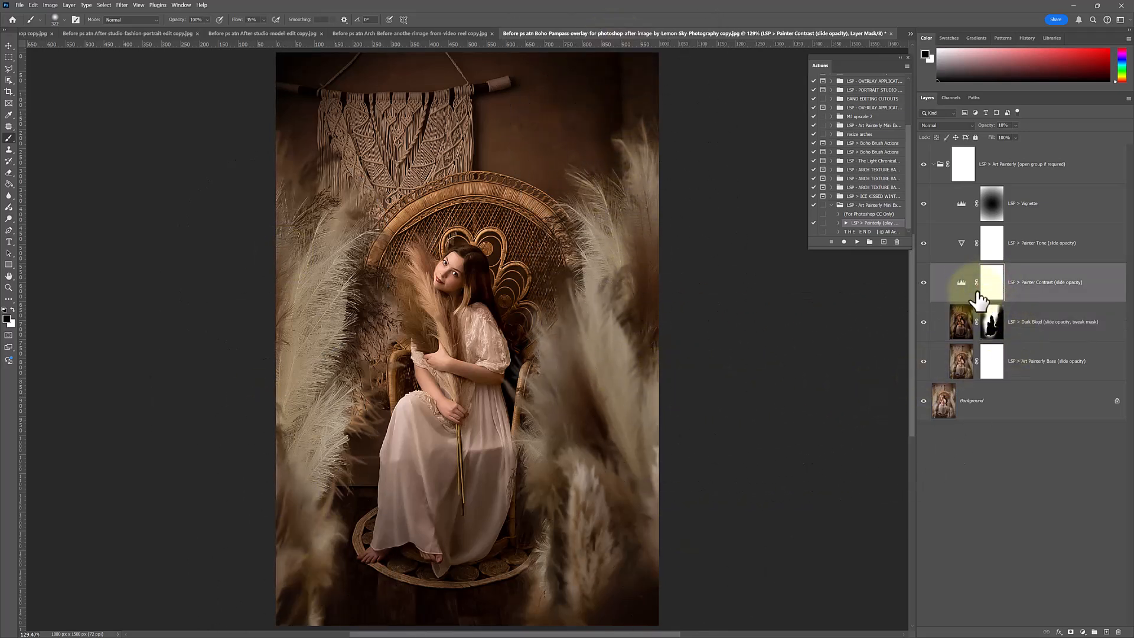
{"action": "left_click", "coordinate": [926, 287]}
{"action": "left_click", "coordinate": [926, 286]}
{"action": "left_click", "coordinate": [961, 282]}
{"action": "left_click", "coordinate": [1014, 125]}
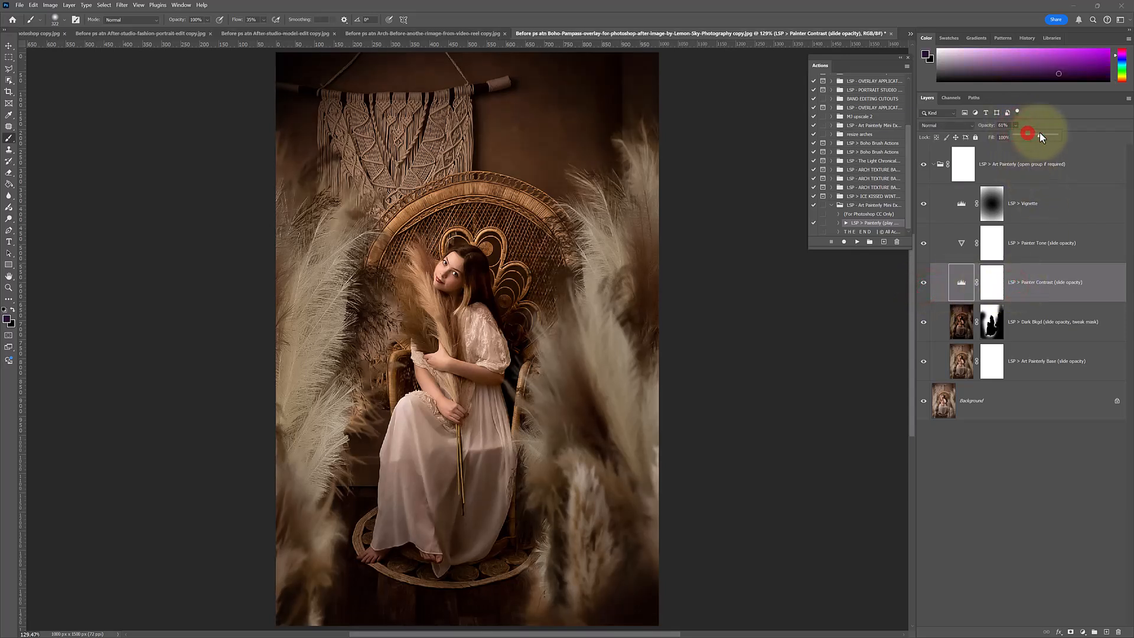
{"action": "left_click_drag", "start_coordinate": [1017, 132], "coordinate": [1026, 139]}
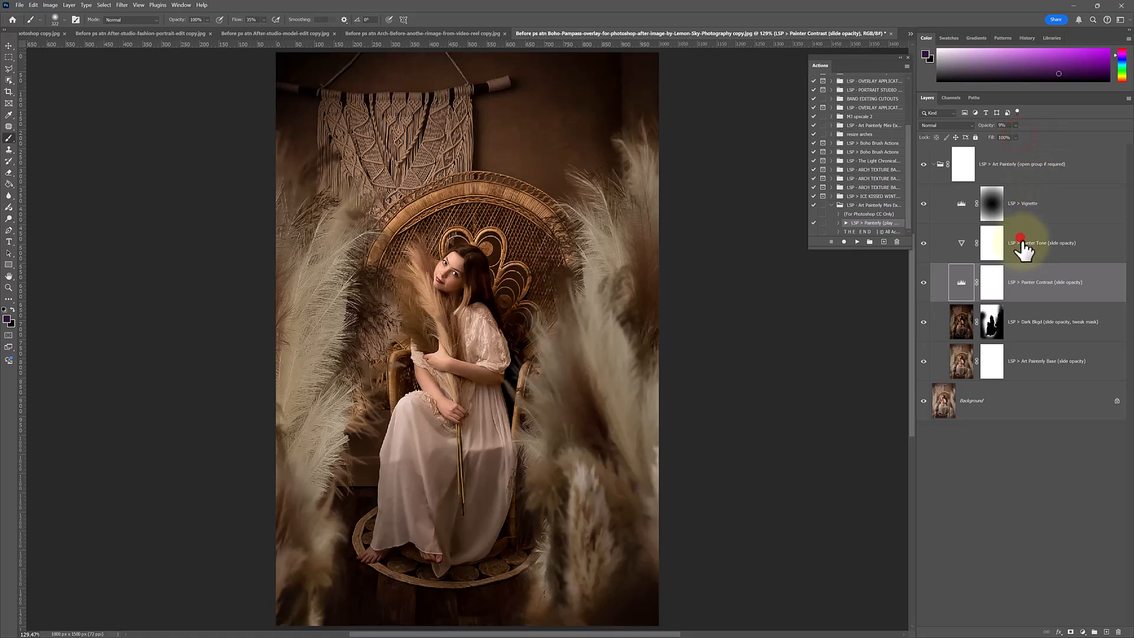
- Adjust the Painter Tone layer's opacity, and compare the image with the Vignette layer hidden and shown
{"action": "left_click", "coordinate": [992, 243]}
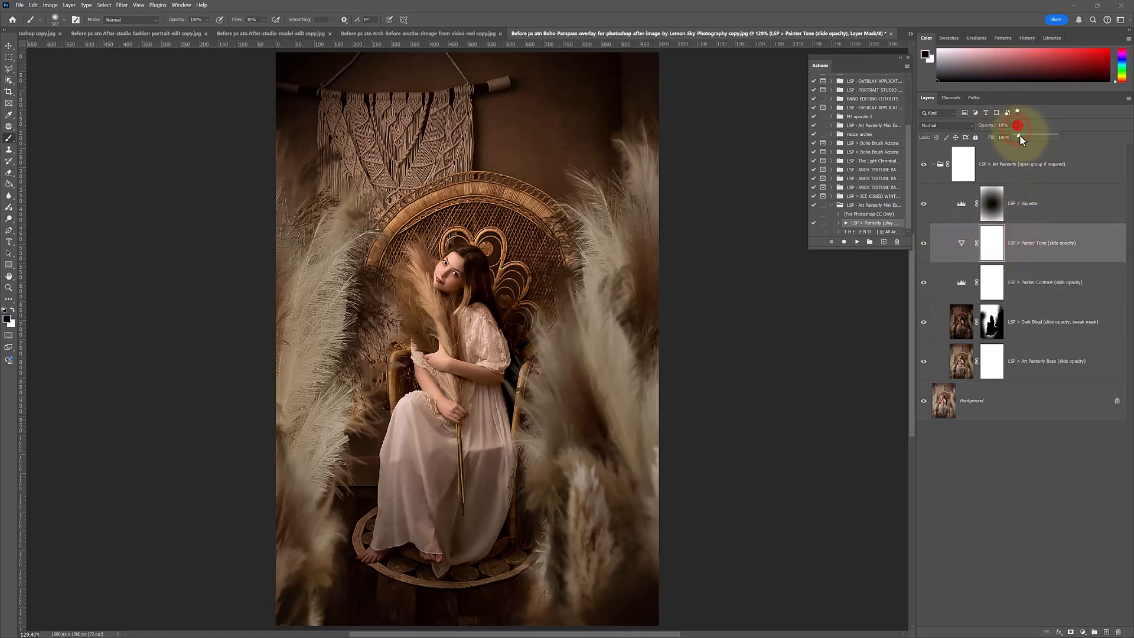
{"action": "left_click_drag", "start_coordinate": [1040, 133], "coordinate": [1026, 136]}
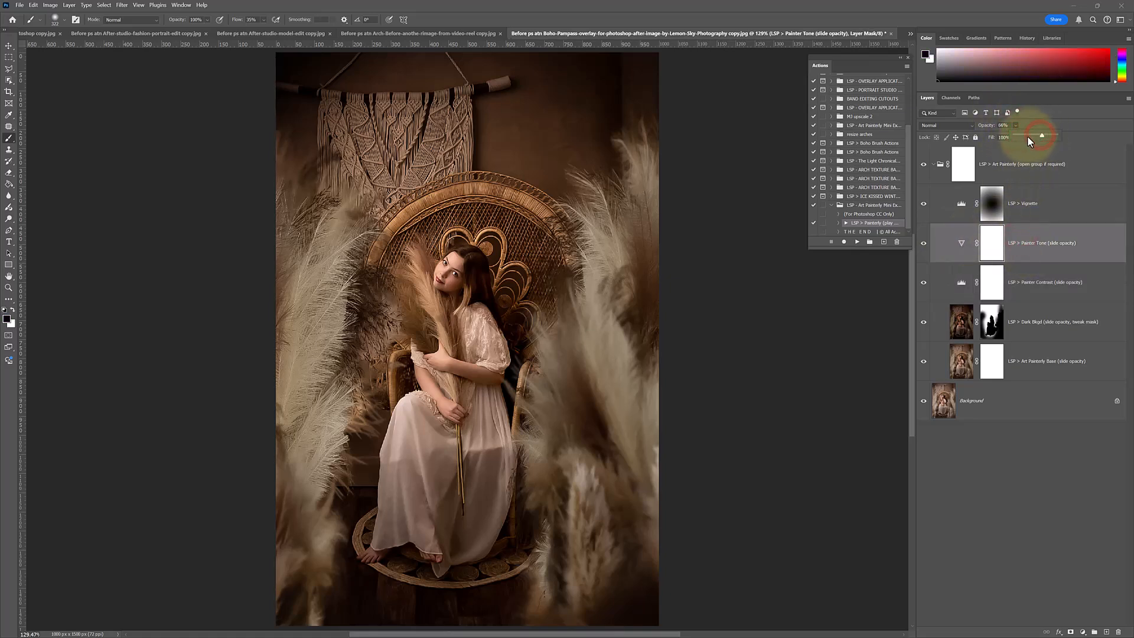
{"action": "left_click", "coordinate": [1015, 204]}
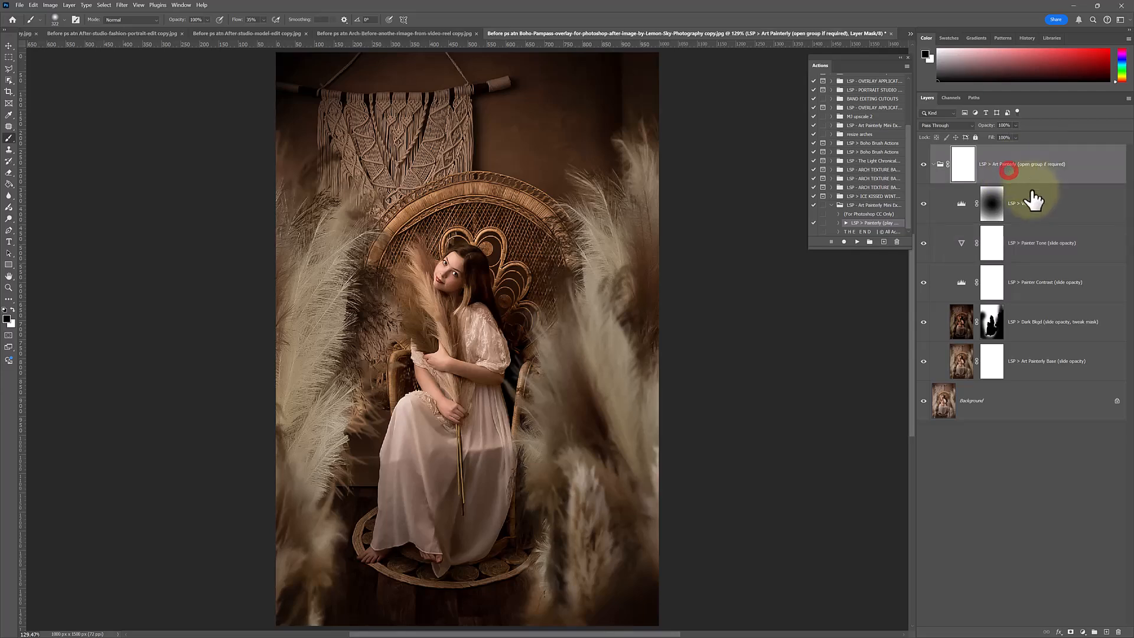
{"action": "left_click", "coordinate": [922, 204]}
{"action": "left_click", "coordinate": [922, 205]}
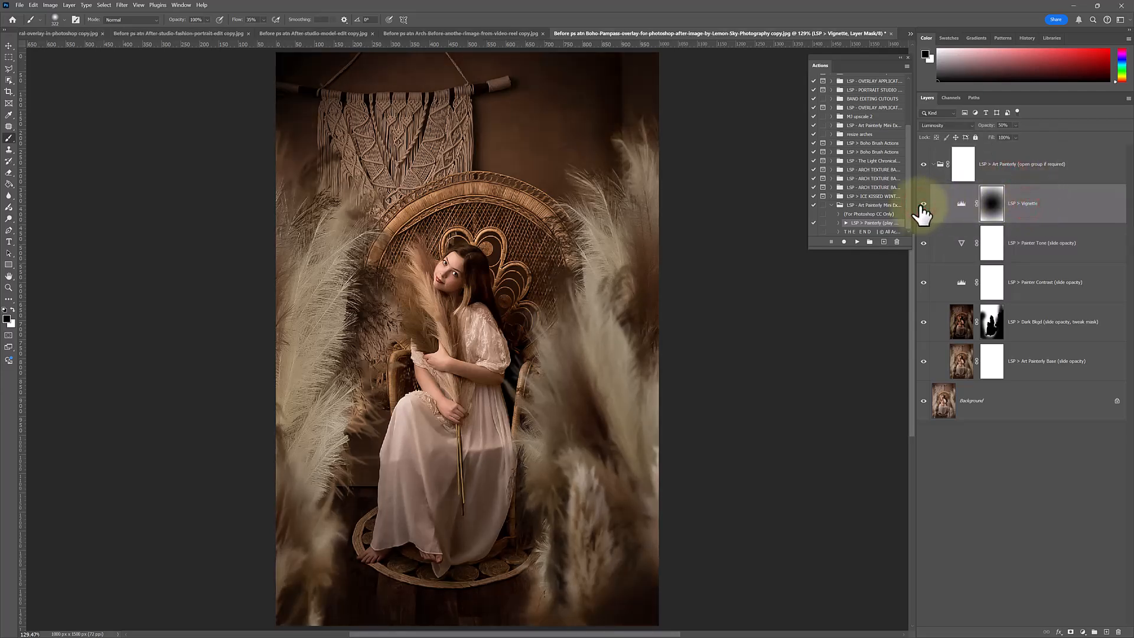
- Compare the portrait before and after the whole Art Painterly group, at full view and at 300% around the face
{"action": "left_click", "coordinate": [924, 164]}
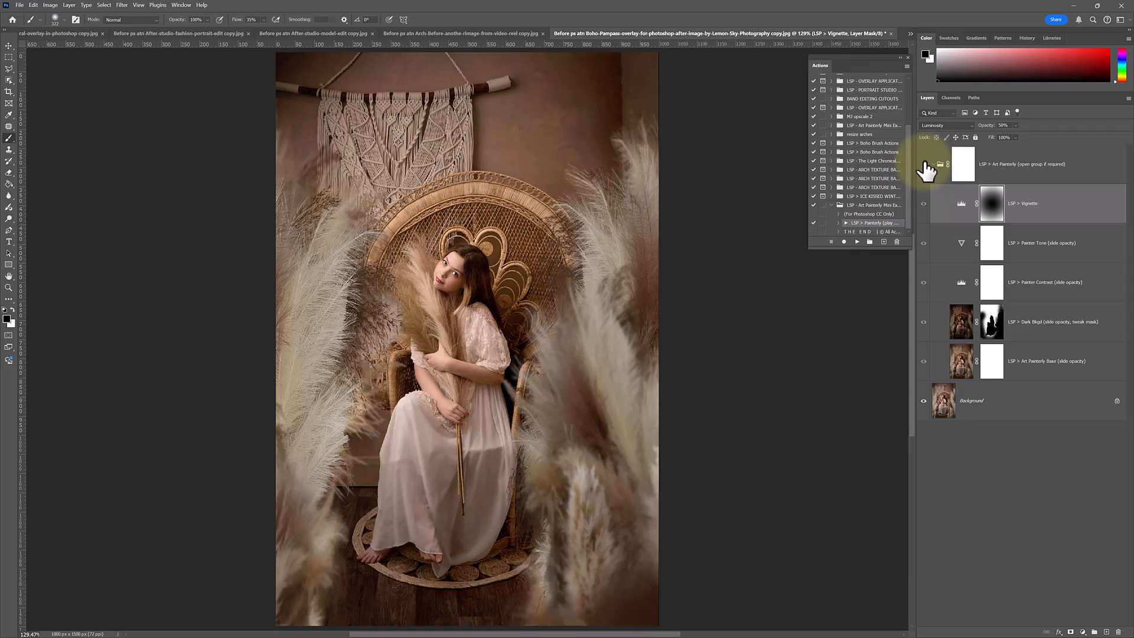
{"action": "left_click", "coordinate": [924, 164]}
{"action": "key", "text": "z"}
{"action": "left_click", "coordinate": [430, 262]}
{"action": "left_click", "coordinate": [429, 261]}
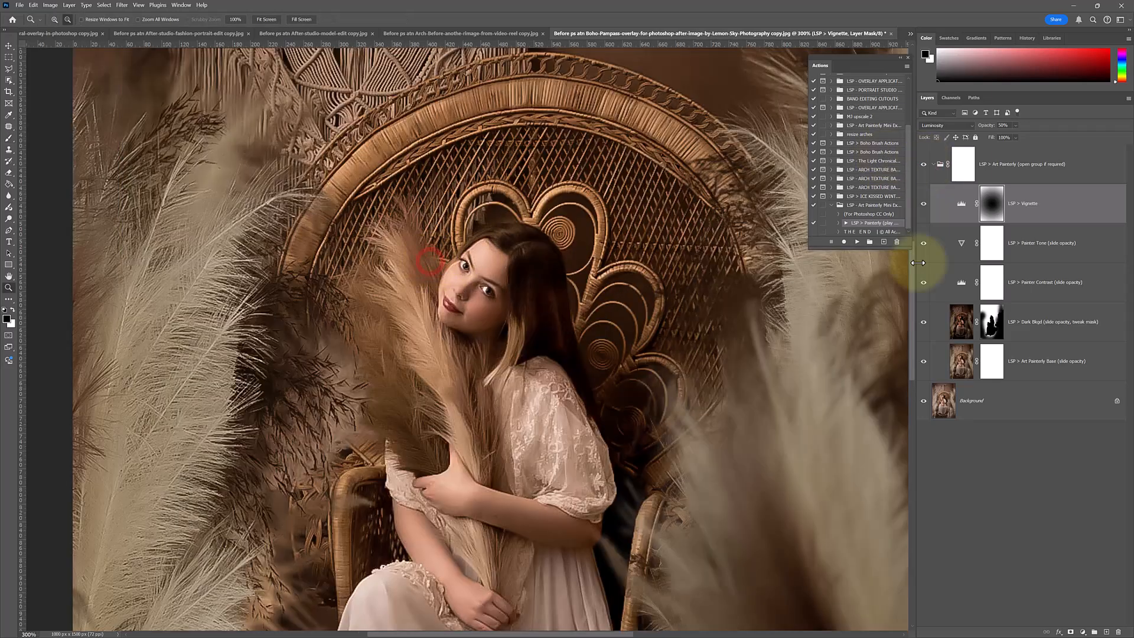
{"action": "left_click", "coordinate": [925, 165]}
{"action": "left_click", "coordinate": [924, 164]}
{"action": "left_click", "coordinate": [925, 165]}
{"action": "left_click", "coordinate": [925, 165]}
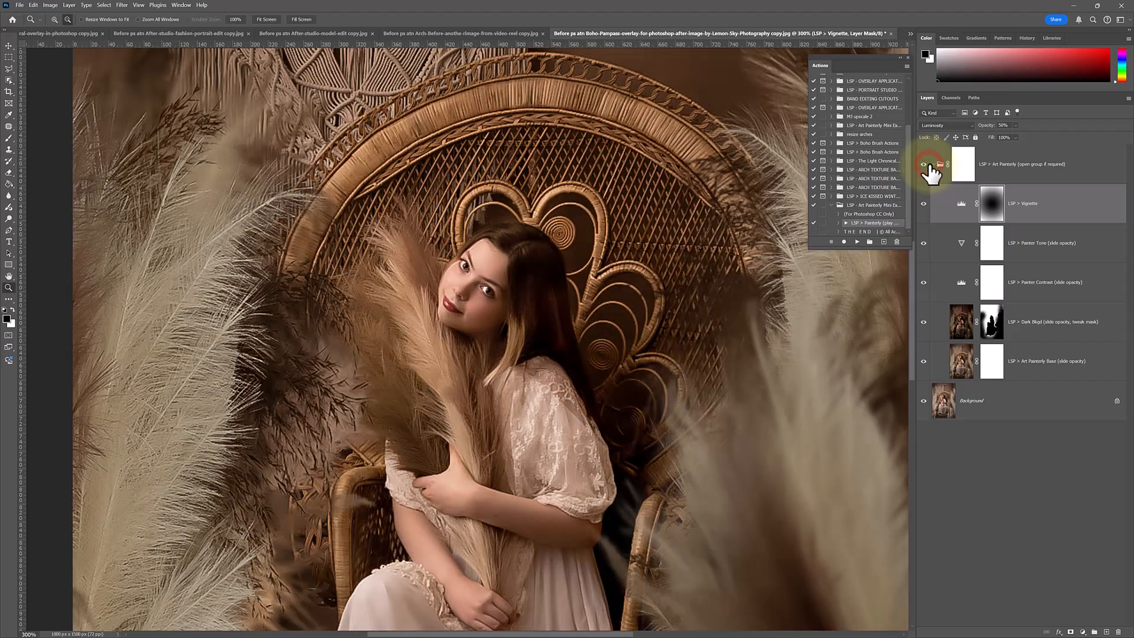
- Switch to the studio model portrait with the white sweater and run the LSP Painterly action on it
{"action": "left_click", "coordinate": [473, 34]}
{"action": "left_click", "coordinate": [356, 33]}
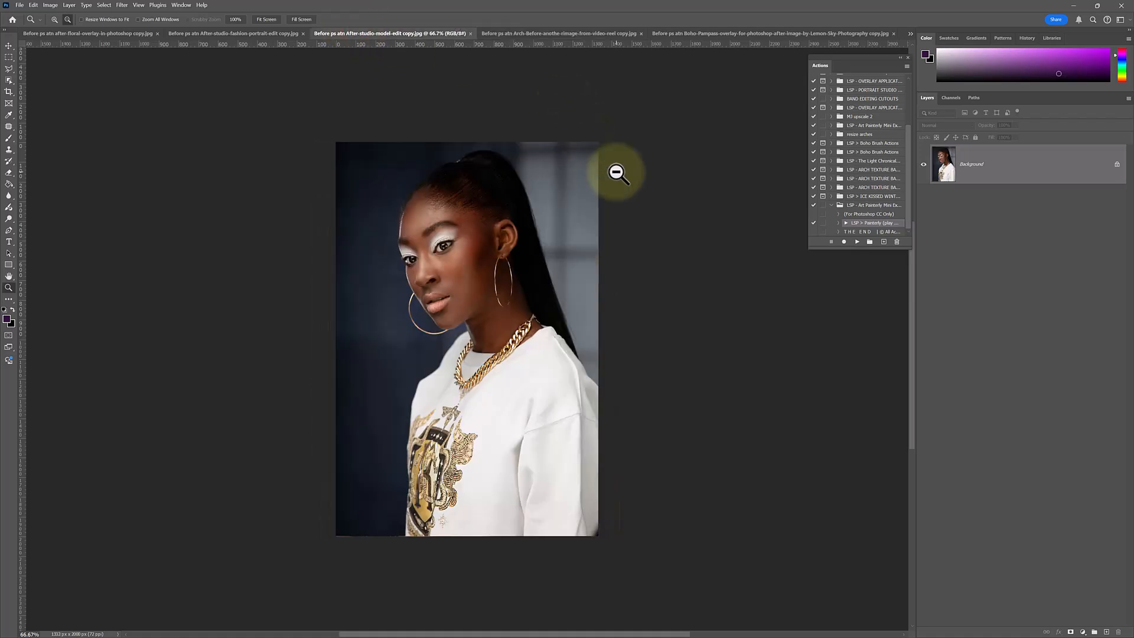
{"action": "left_click", "coordinate": [857, 241]}
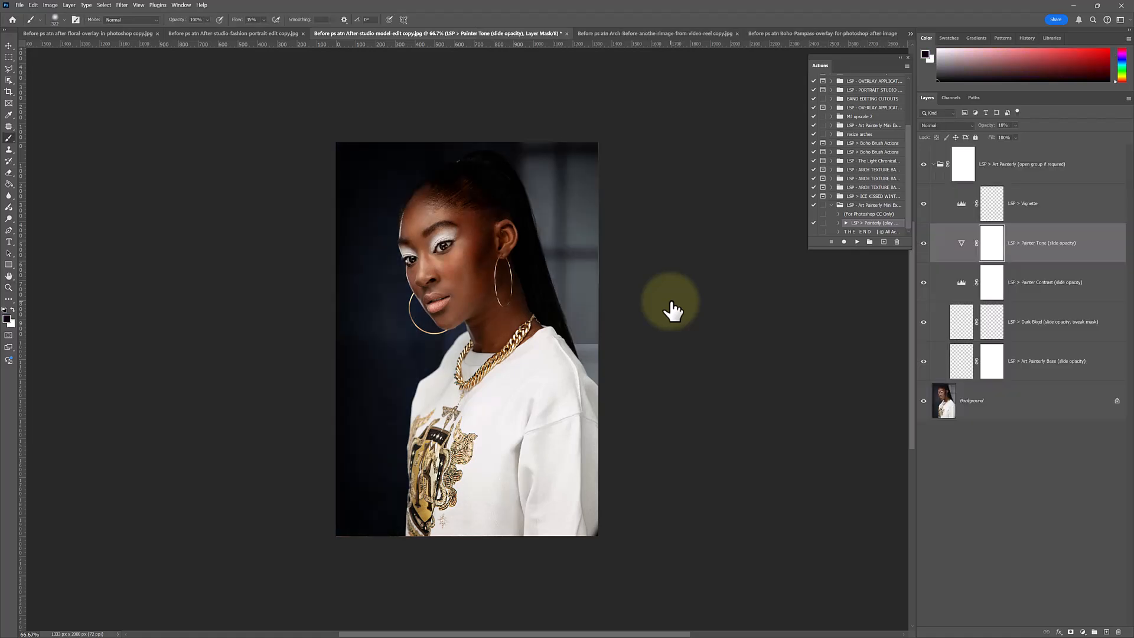
- Compare the studio model portrait with and without the Art Painterly group, at full view and at 300% around the face
{"action": "left_click", "coordinate": [924, 164]}
{"action": "left_click", "coordinate": [924, 165]}
{"action": "left_click", "coordinate": [924, 165]}
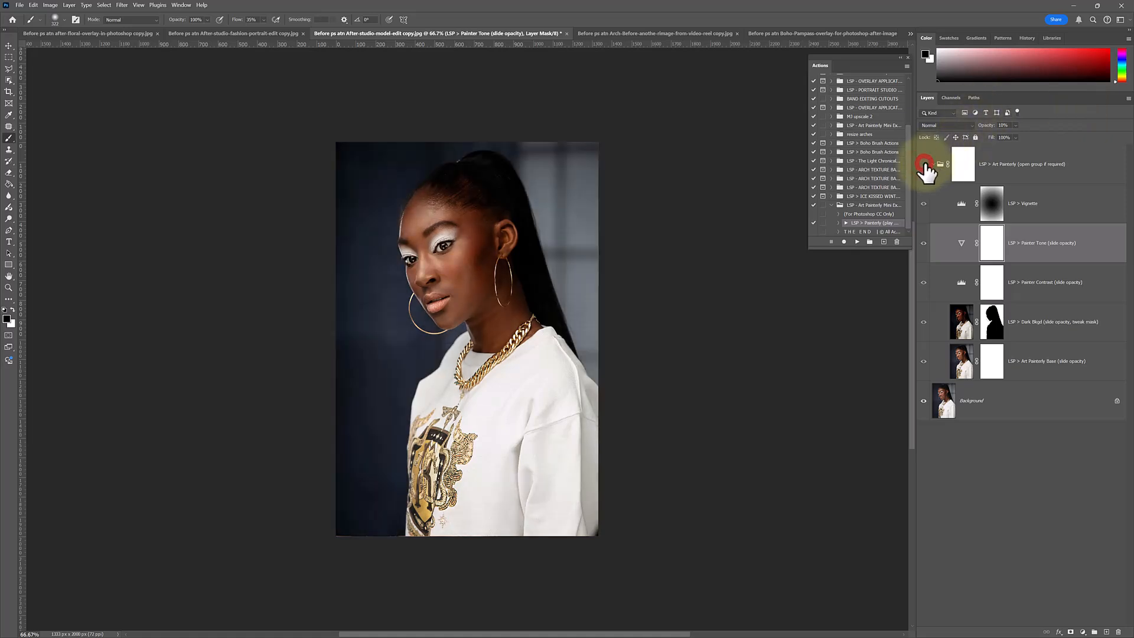
{"action": "key", "text": "z"}
{"action": "left_click", "coordinate": [423, 286]}
{"action": "left_click", "coordinate": [423, 286]}
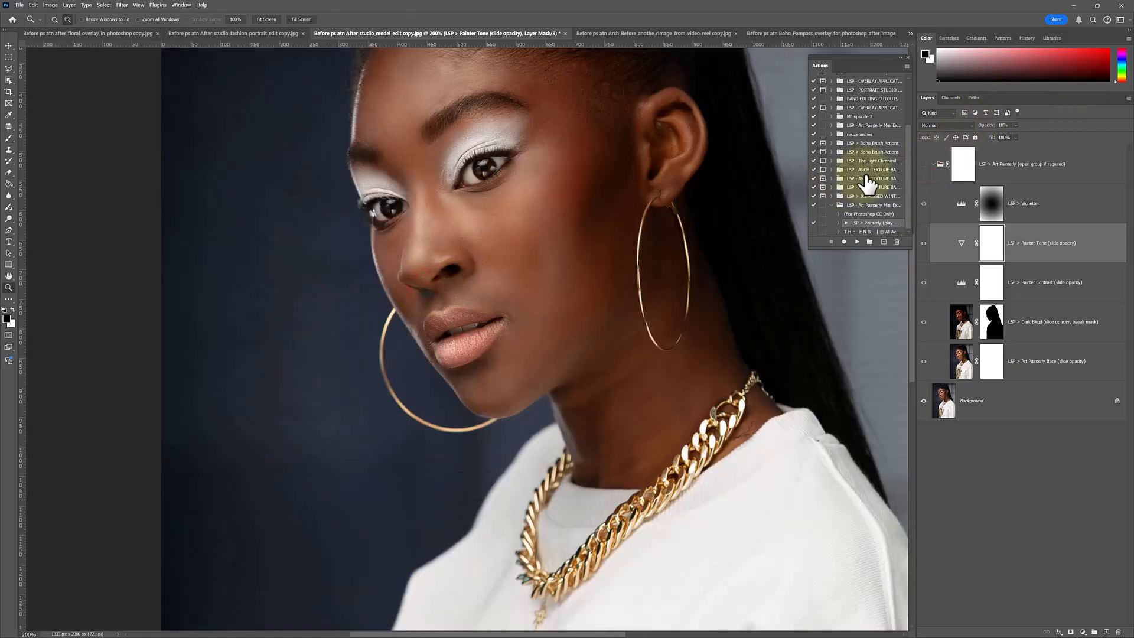
{"action": "left_click", "coordinate": [440, 256]}
{"action": "left_click", "coordinate": [924, 164]}
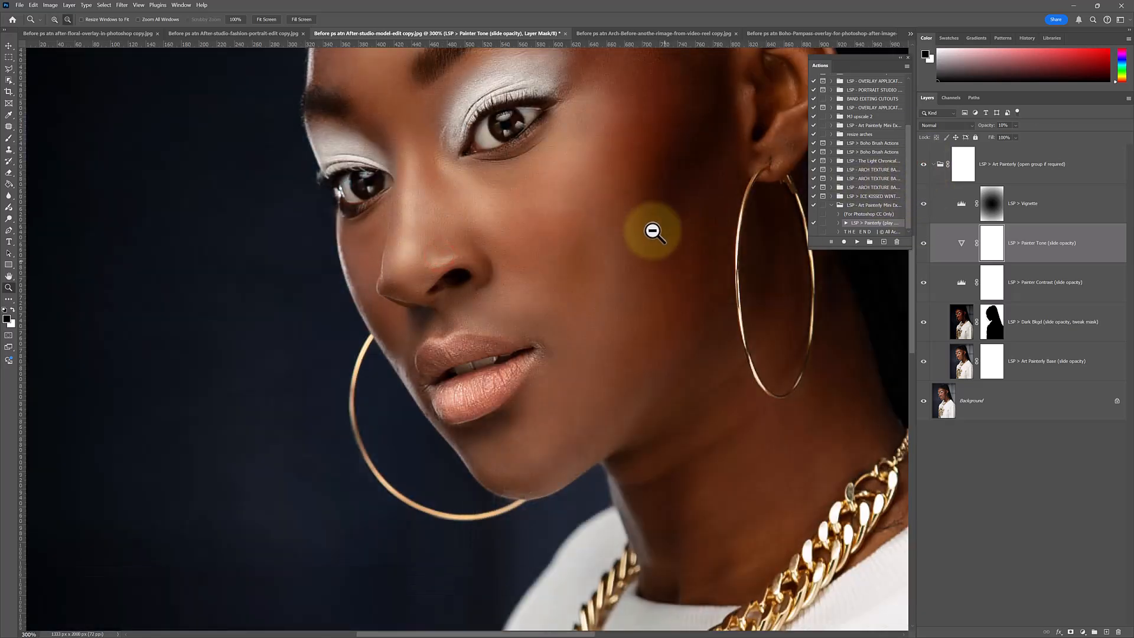
{"action": "left_click", "coordinate": [923, 164]}
{"action": "left_click", "coordinate": [923, 164]}
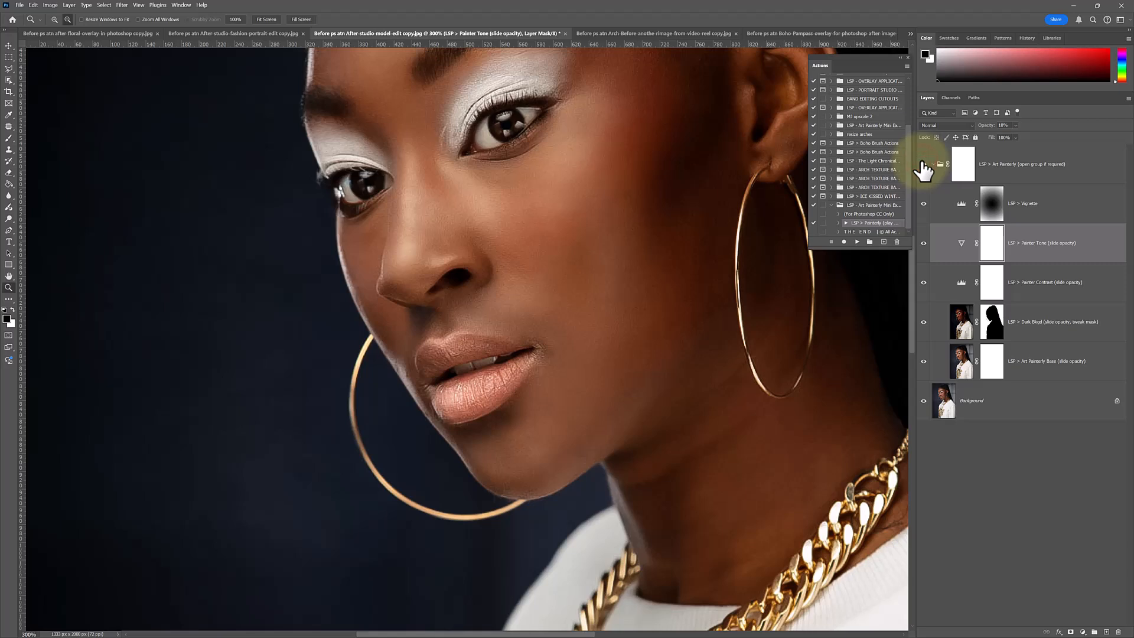
{"action": "left_click", "coordinate": [922, 165]}
{"action": "left_click", "coordinate": [923, 165]}
- Switch to the floral overlay maternity portrait and run the LSP Painterly action on it
{"action": "left_click", "coordinate": [246, 33]}
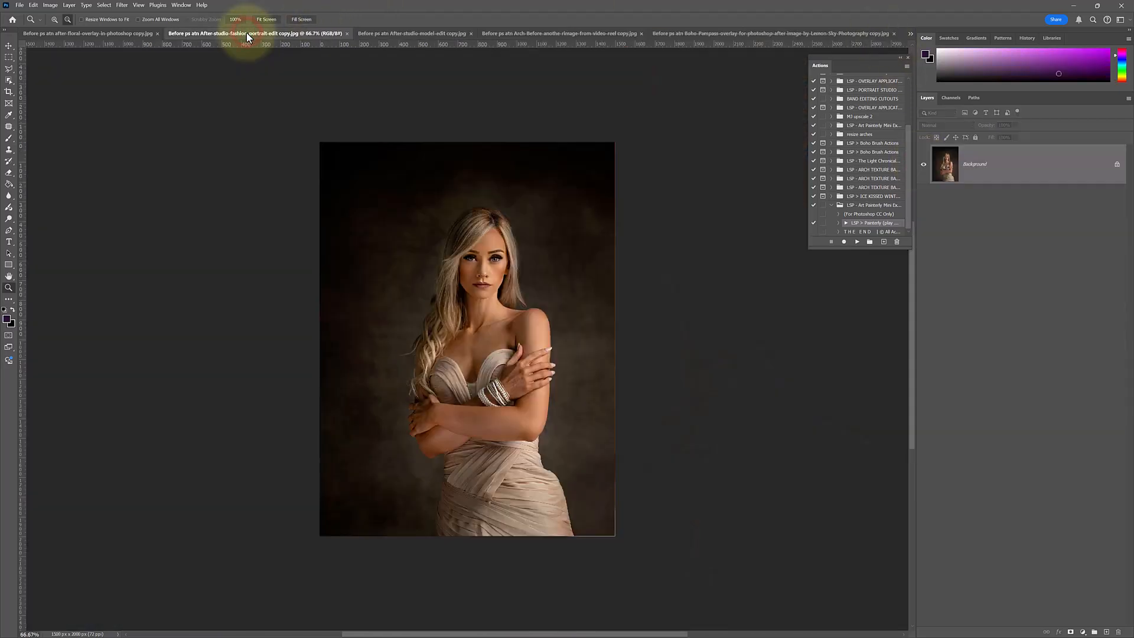
{"action": "left_click", "coordinate": [83, 33]}
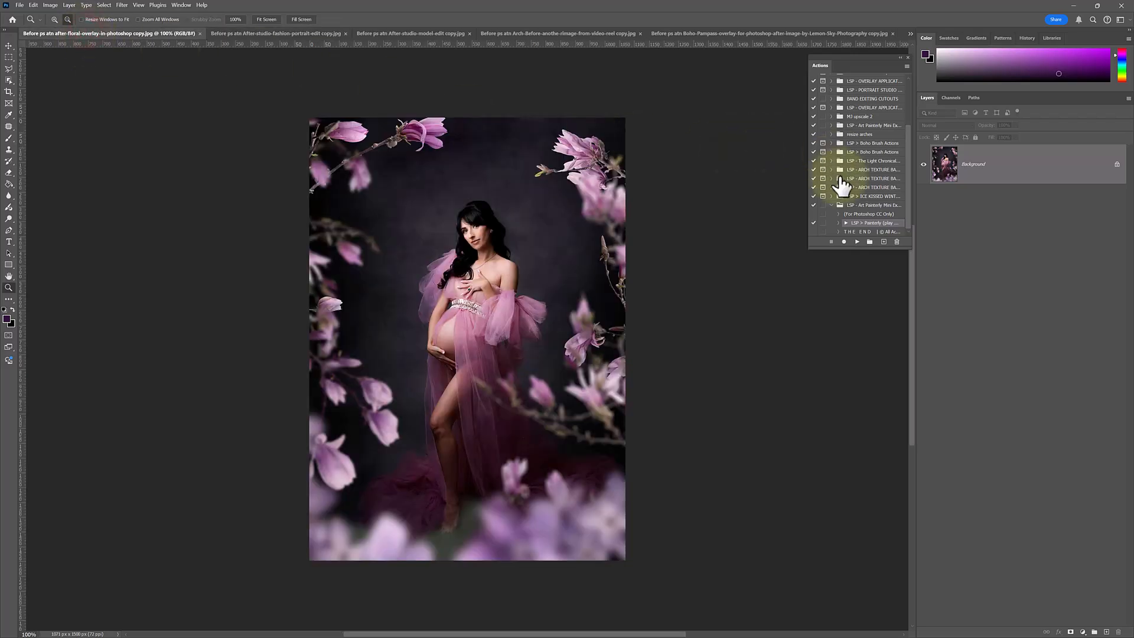
{"action": "left_click", "coordinate": [857, 242]}
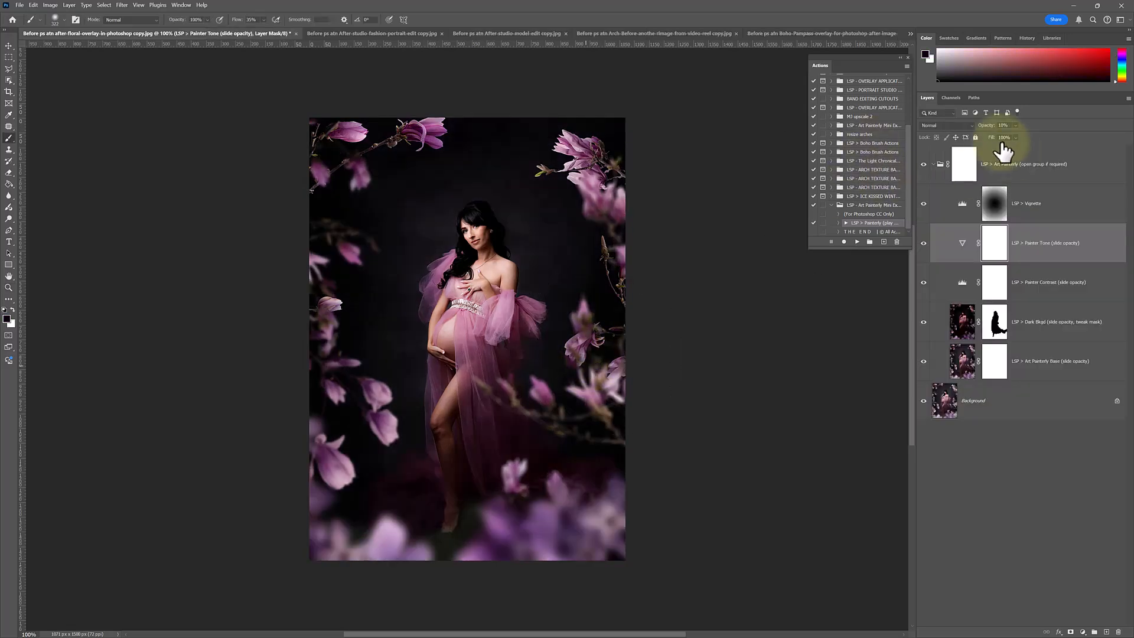
- Compare the maternity portrait with the Art Painterly group hidden and shown
{"action": "left_click", "coordinate": [923, 164]}
{"action": "left_click", "coordinate": [923, 164]}
{"action": "left_click", "coordinate": [923, 164]}
{"action": "left_click", "coordinate": [923, 164]}
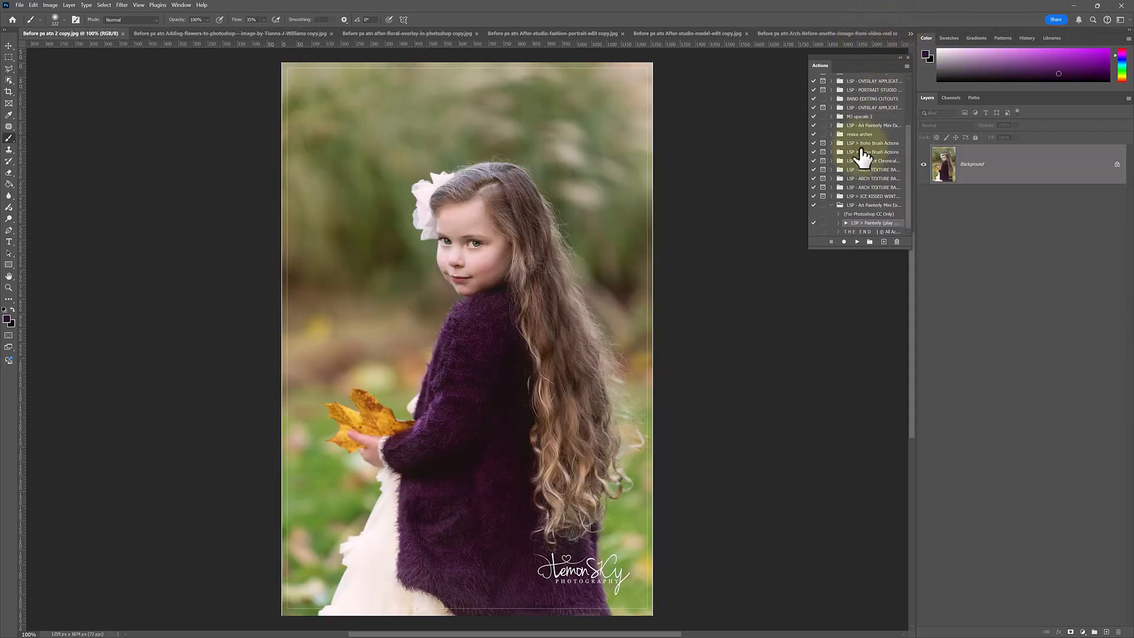
- Run the LSP Painterly action on the portrait of the girl holding an autumn leaf, and compare it with and without the group
{"action": "left_click", "coordinate": [856, 242]}
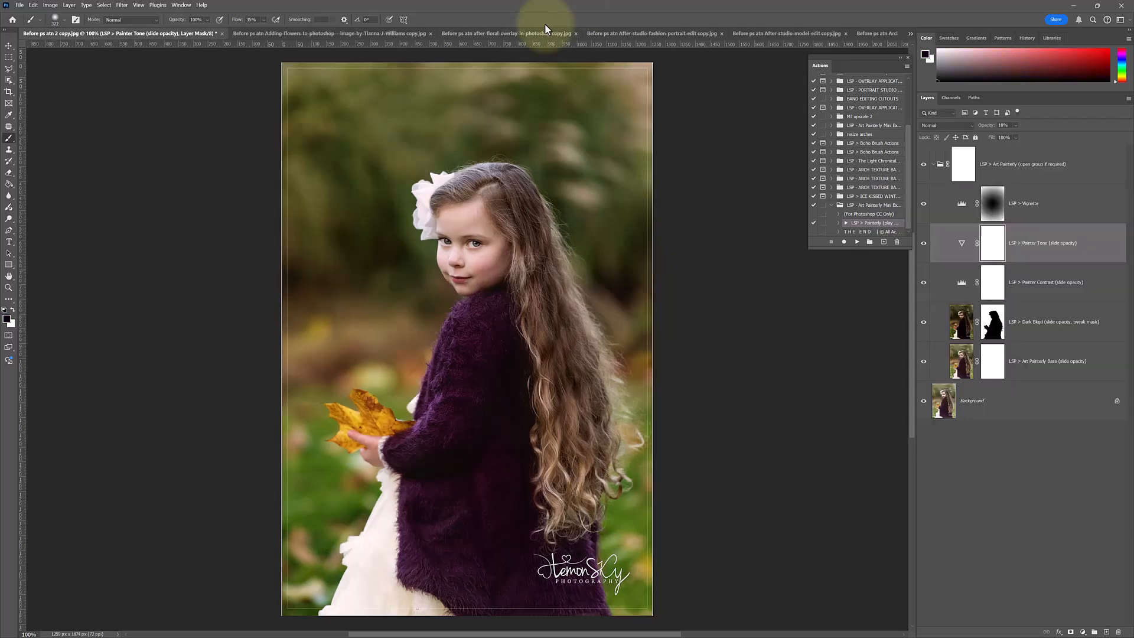
{"action": "left_click", "coordinate": [924, 165]}
{"action": "left_click", "coordinate": [924, 165]}
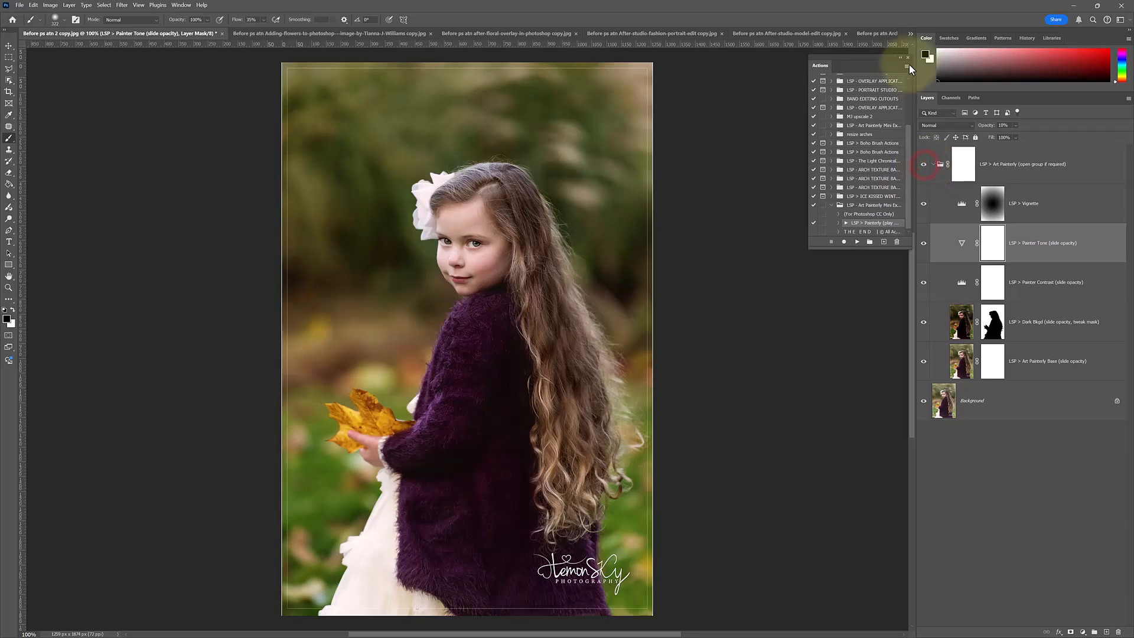
- Switch to the studio portrait of the three children and run the LSP Painterly action on it
{"action": "left_click", "coordinate": [910, 33]}
{"action": "left_click", "coordinate": [598, 124]}
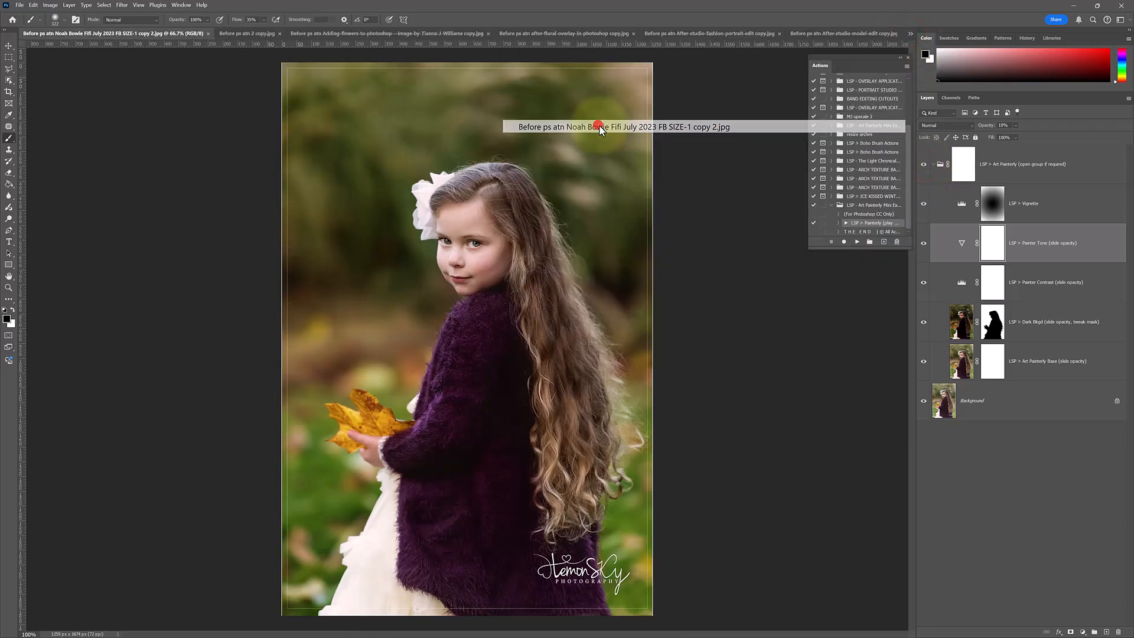
{"action": "left_click", "coordinate": [857, 241]}
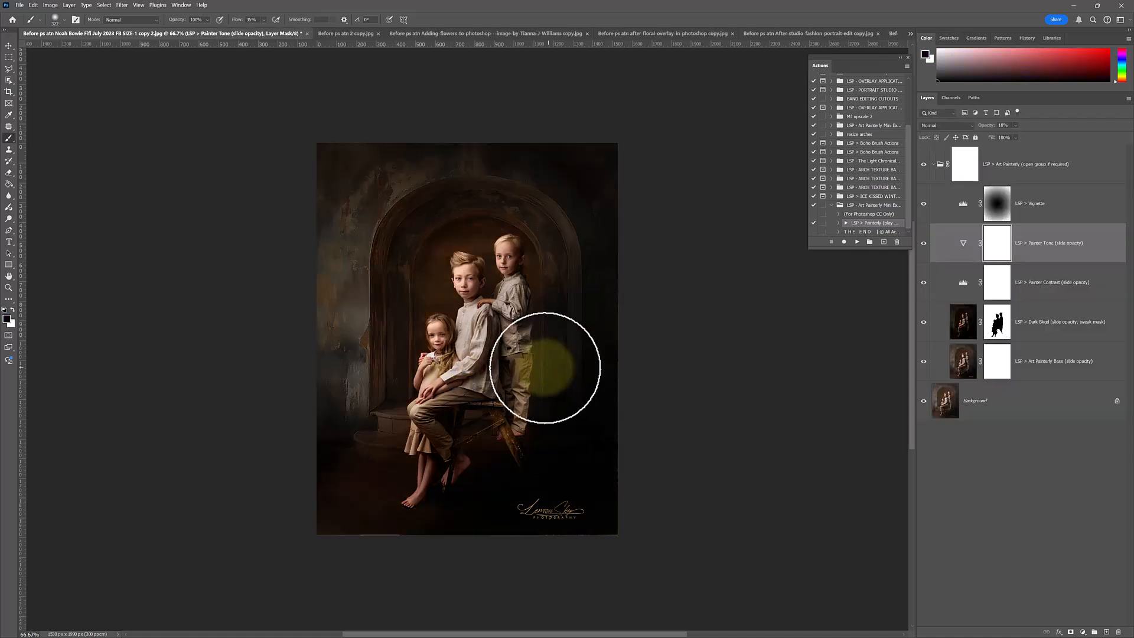
- Compare the three children's portrait before and after the Art Painterly group
{"action": "left_click", "coordinate": [923, 165]}
{"action": "left_click", "coordinate": [923, 164]}
{"action": "left_click", "coordinate": [923, 164]}
{"action": "left_click", "coordinate": [923, 164]}
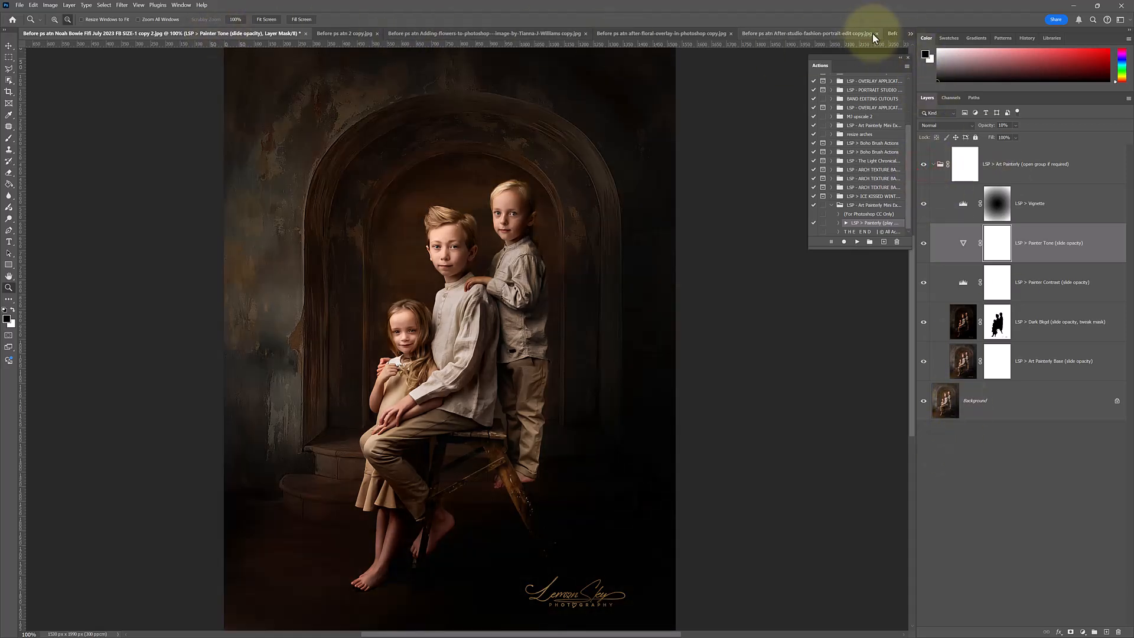
- Switch to Butterfly example 17.psd, run the LSP Painterly action on it, and compare the image with and without the group
{"action": "left_click", "coordinate": [911, 33]}
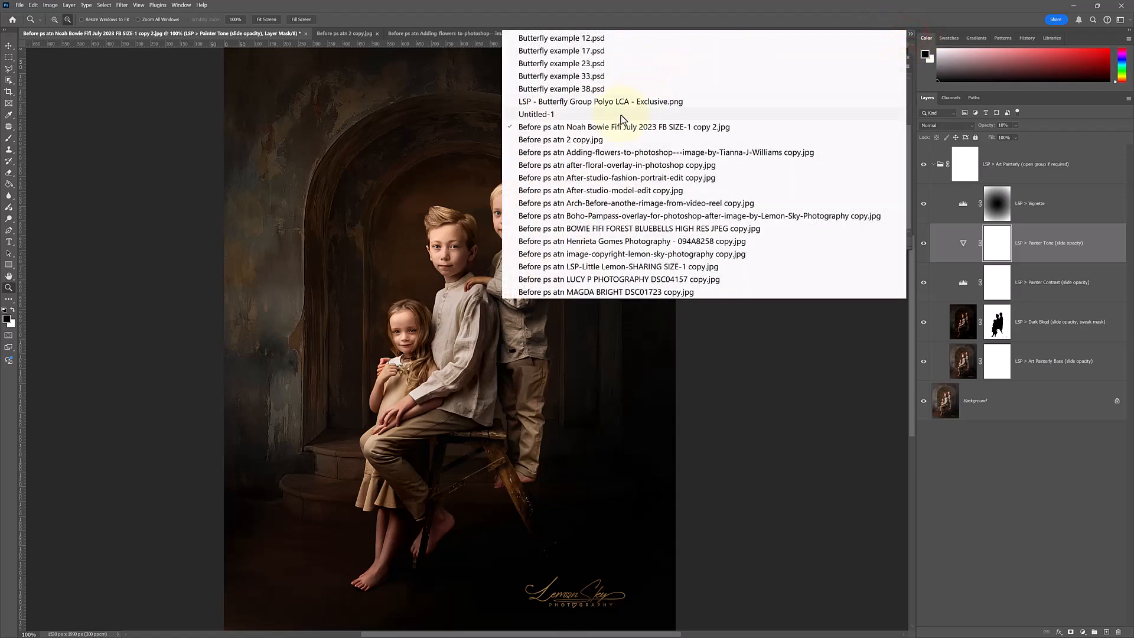
{"action": "left_click", "coordinate": [613, 53]}
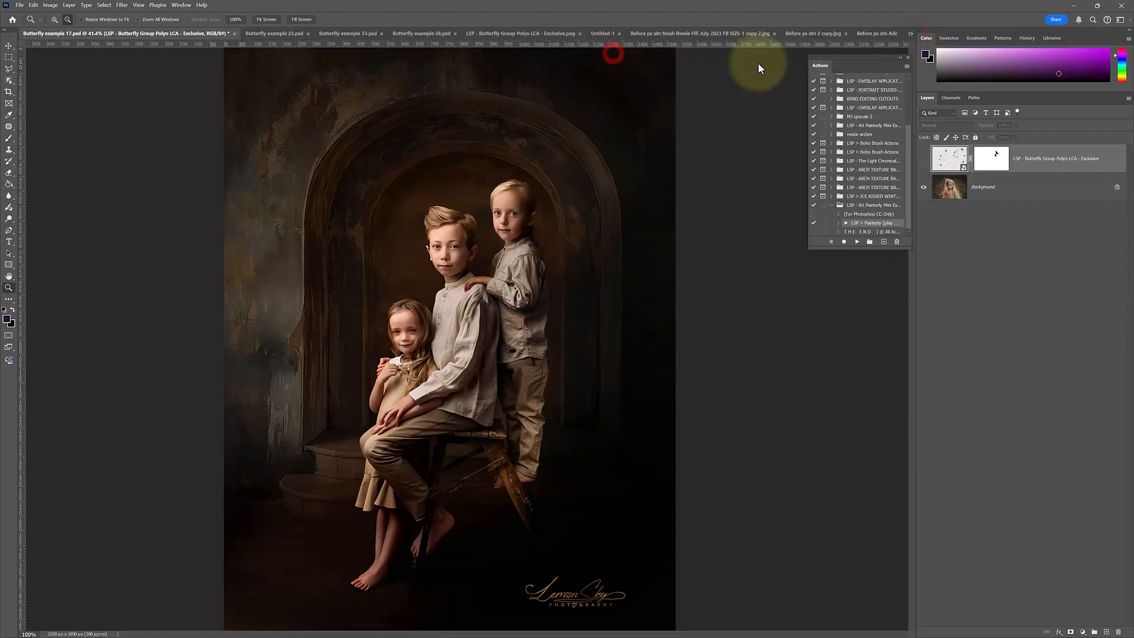
{"action": "left_click", "coordinate": [858, 241]}
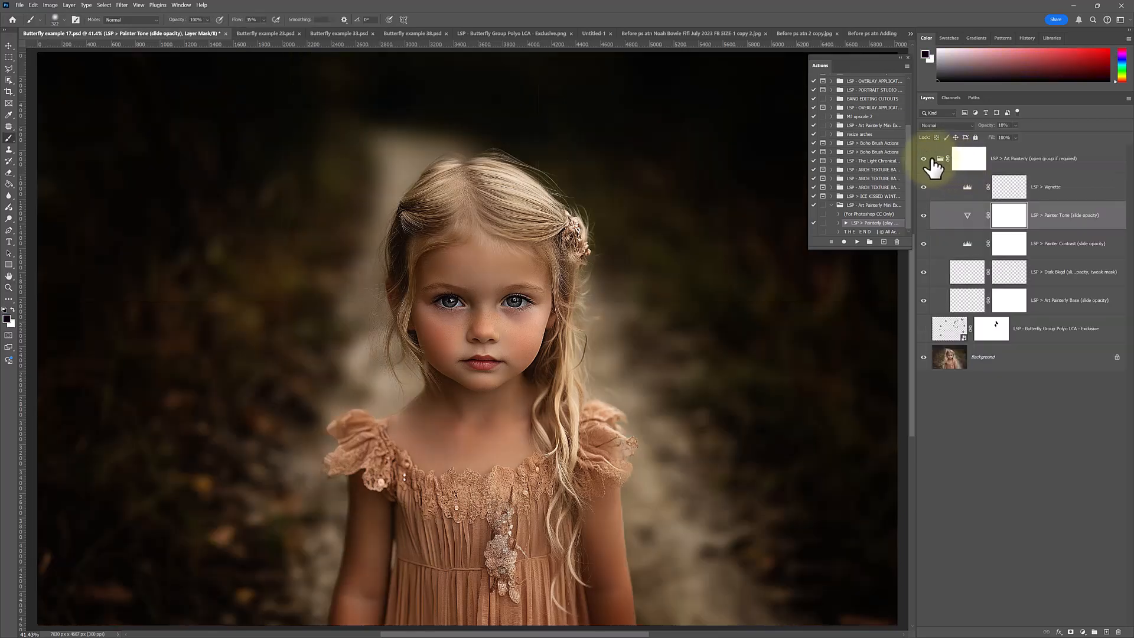
{"action": "left_click", "coordinate": [923, 158]}
{"action": "left_click", "coordinate": [923, 159]}
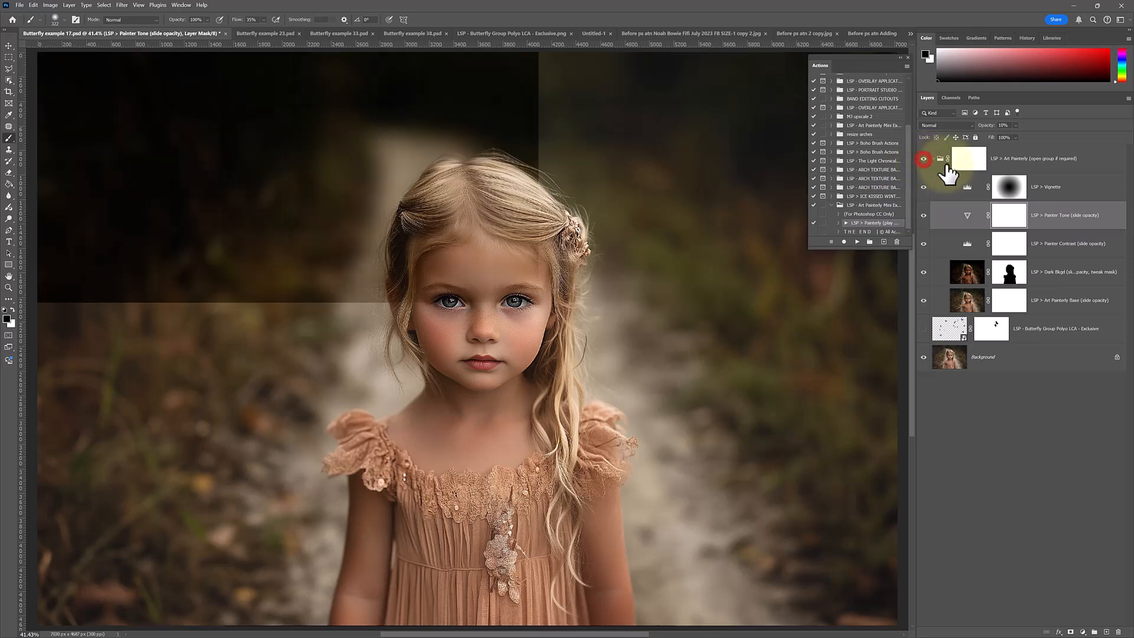
- Paint black with a larger brush on the Art Painterly group's mask over the girl's face and dress, and compare before and after
{"action": "left_click", "coordinate": [960, 160]}
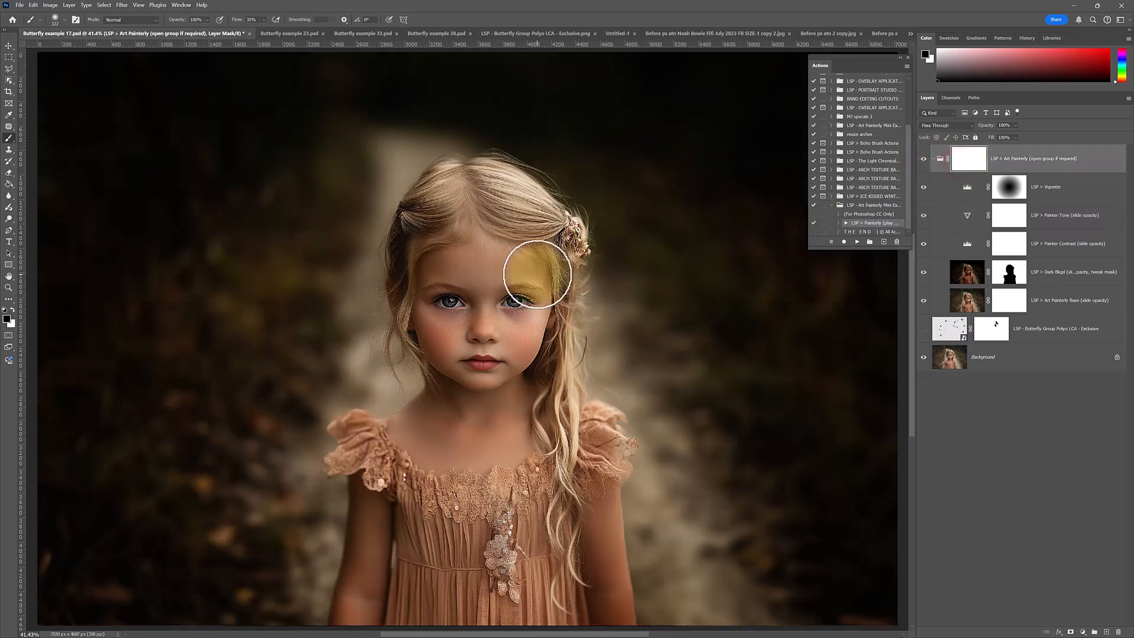
{"action": "key", "text": "]"}
{"action": "key", "text": "]"}
{"action": "key", "text": "]"}
{"action": "key", "text": "]"}
{"action": "mouse_move", "coordinate": [531, 230]}
{"action": "left_mouse_down"}
{"action": "mouse_move", "coordinate": [422, 312]}
{"action": "mouse_move", "coordinate": [451, 397]}
{"action": "mouse_move", "coordinate": [415, 561]}
{"action": "mouse_move", "coordinate": [533, 558]}
{"action": "left_mouse_up"}
{"action": "left_click", "coordinate": [924, 159]}
{"action": "left_click", "coordinate": [924, 159]}
- Set the Art Painterly Base layer's opacity to 100%, hide the Dark Bkgd layer, and compare the image with and without the group
{"action": "left_click", "coordinate": [1004, 324]}
{"action": "left_click", "coordinate": [1012, 300]}
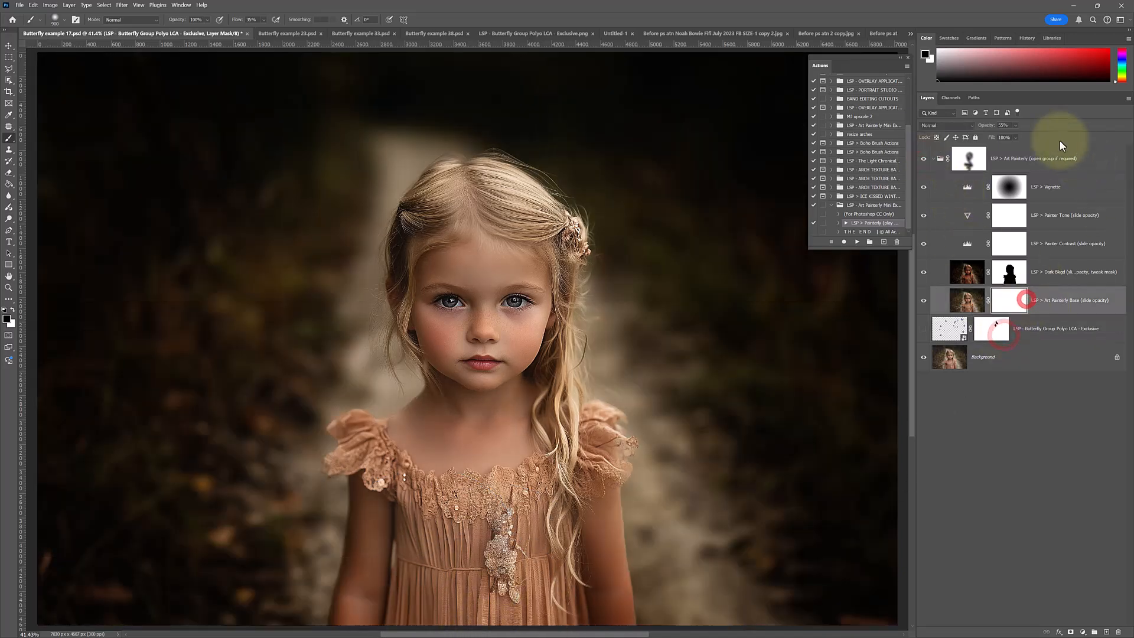
{"action": "left_click", "coordinate": [1016, 126]}
{"action": "left_click_drag", "start_coordinate": [1025, 135], "coordinate": [1086, 136]}
{"action": "left_click", "coordinate": [926, 272]}
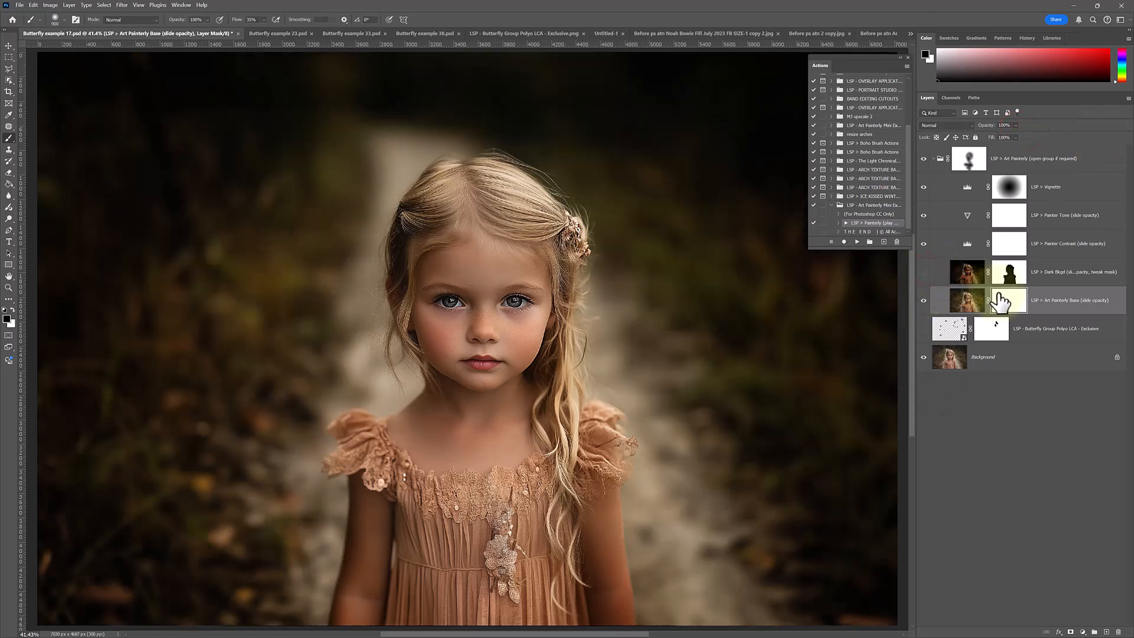
{"action": "left_click", "coordinate": [924, 159]}
{"action": "left_click", "coordinate": [923, 159]}
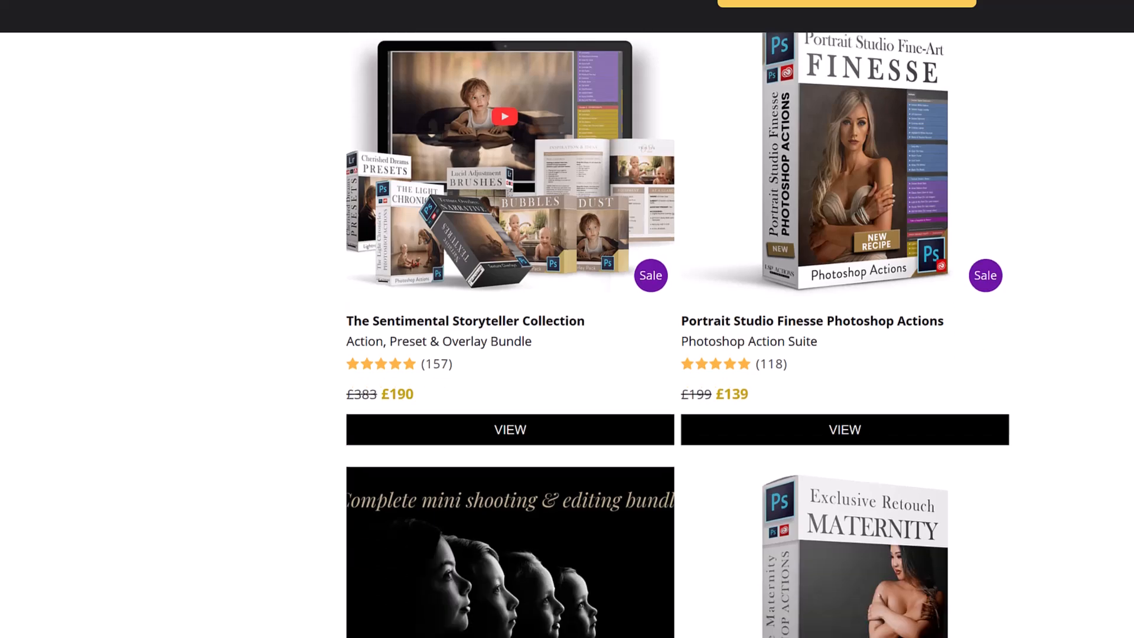
- Browse the Photoshop action products in the online store and open the Portrait Studio Finesse page
{"action": "scroll", "coordinate": [678, 335], "scroll_direction": "down", "scroll_amount": 18}
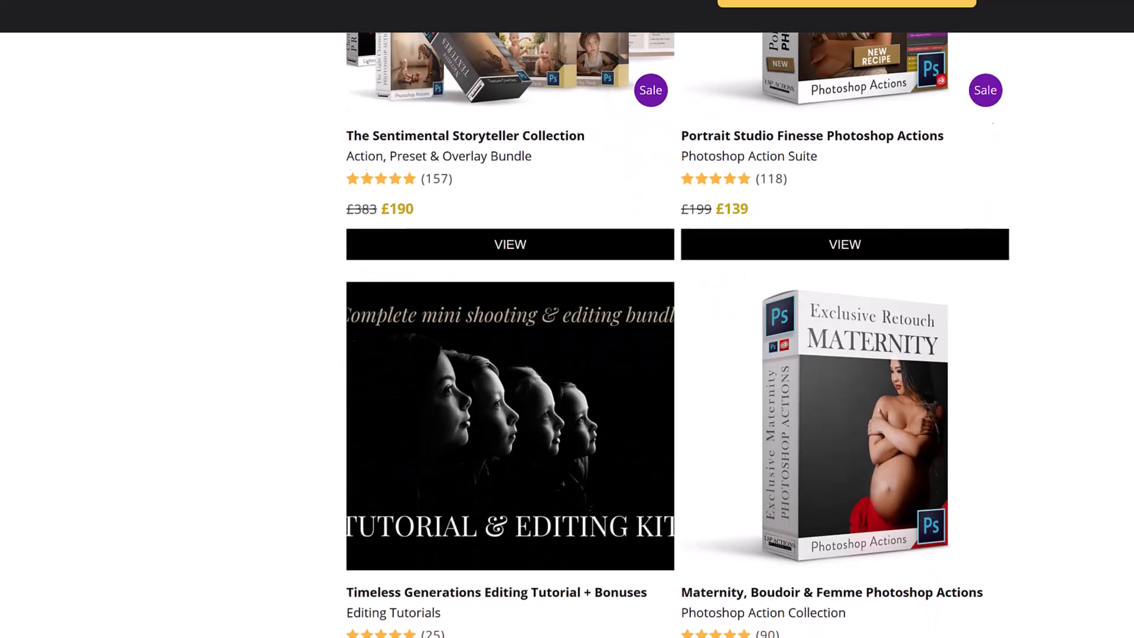
{"action": "scroll", "coordinate": [880, 323], "scroll_direction": "down", "scroll_amount": 6}
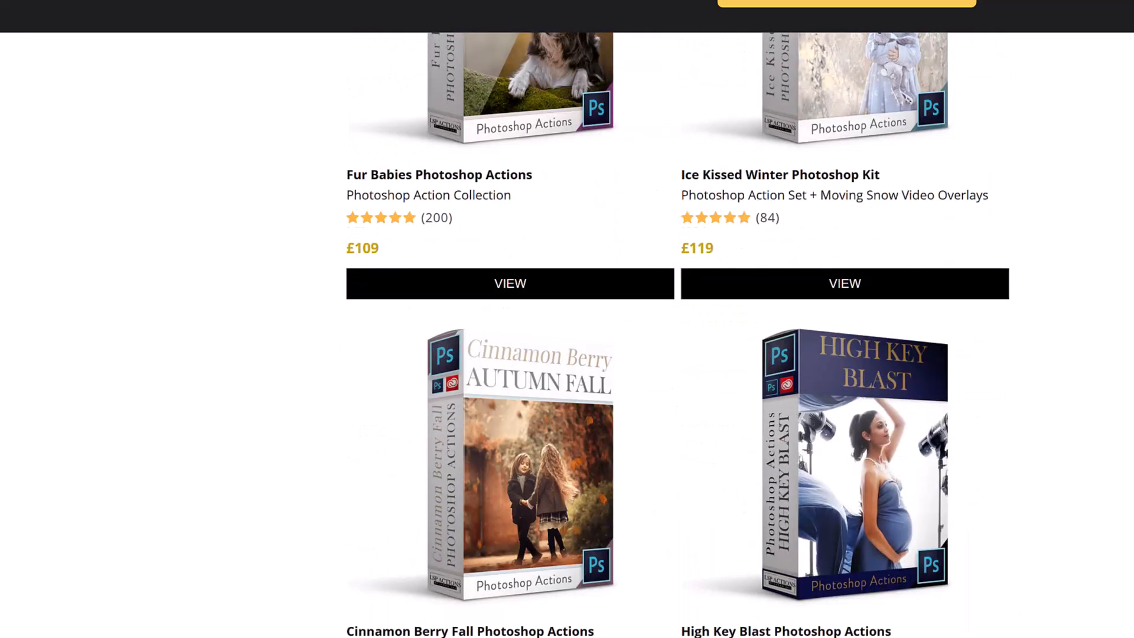
{"action": "scroll", "coordinate": [880, 324], "scroll_direction": "up", "scroll_amount": 20}
{"action": "left_click", "coordinate": [879, 324]}
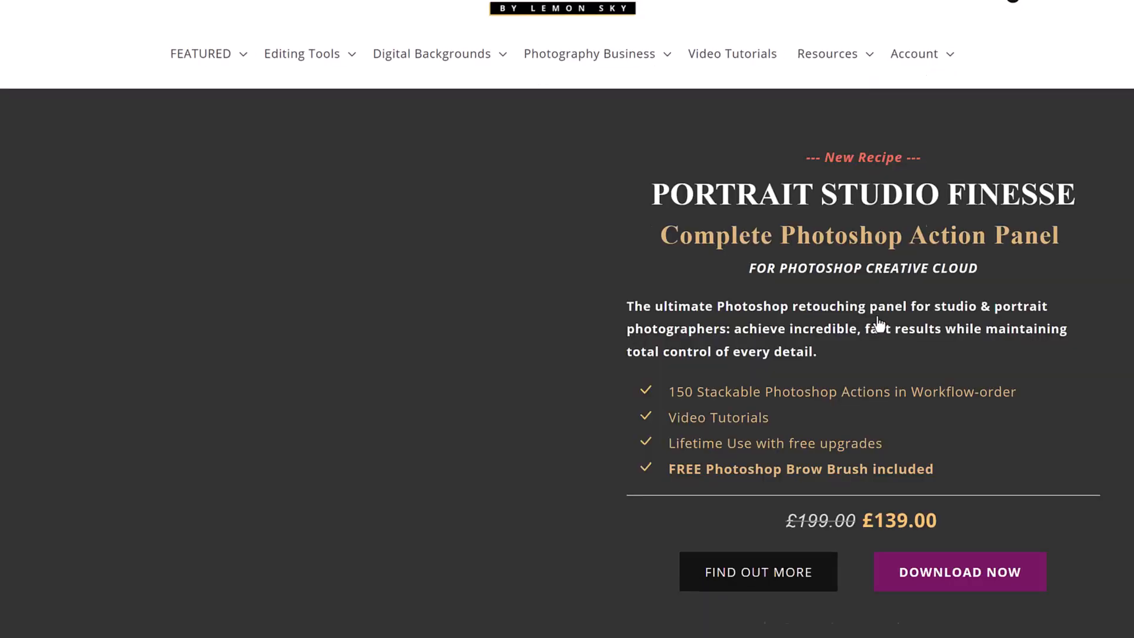
- Review the Portrait Studio Finesse page and compare the before-and-after views of the model and the three children
{"action": "scroll", "coordinate": [667, 334], "scroll_direction": "down", "scroll_amount": 4}
{"action": "scroll", "coordinate": [667, 334], "scroll_direction": "up", "scroll_amount": 2}
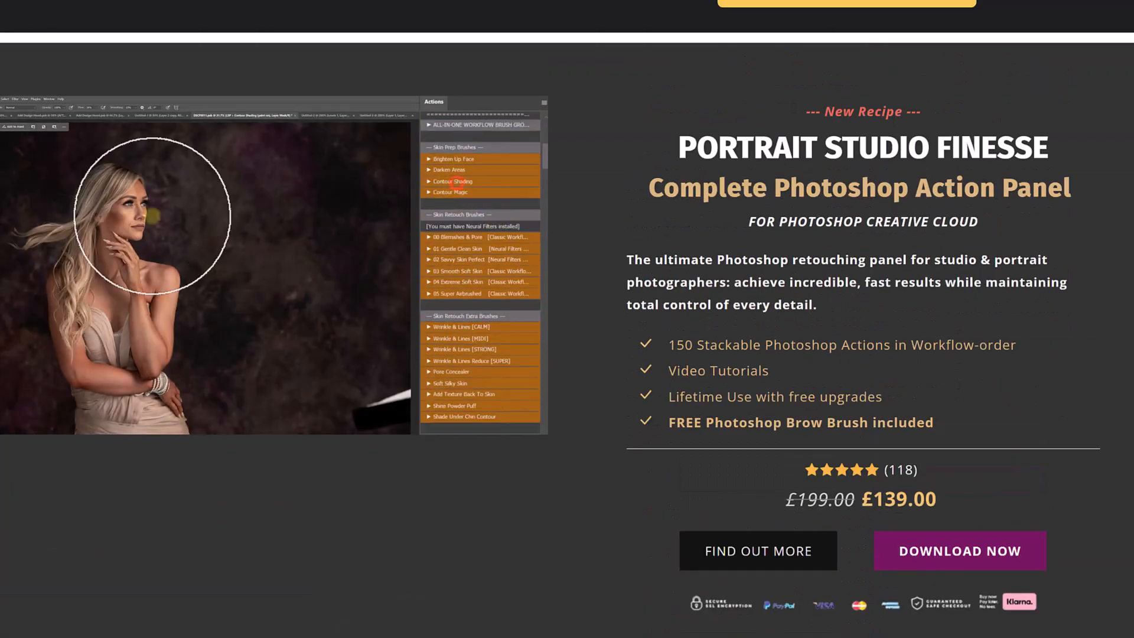
{"action": "scroll", "coordinate": [567, 335], "scroll_direction": "down", "scroll_amount": 16}
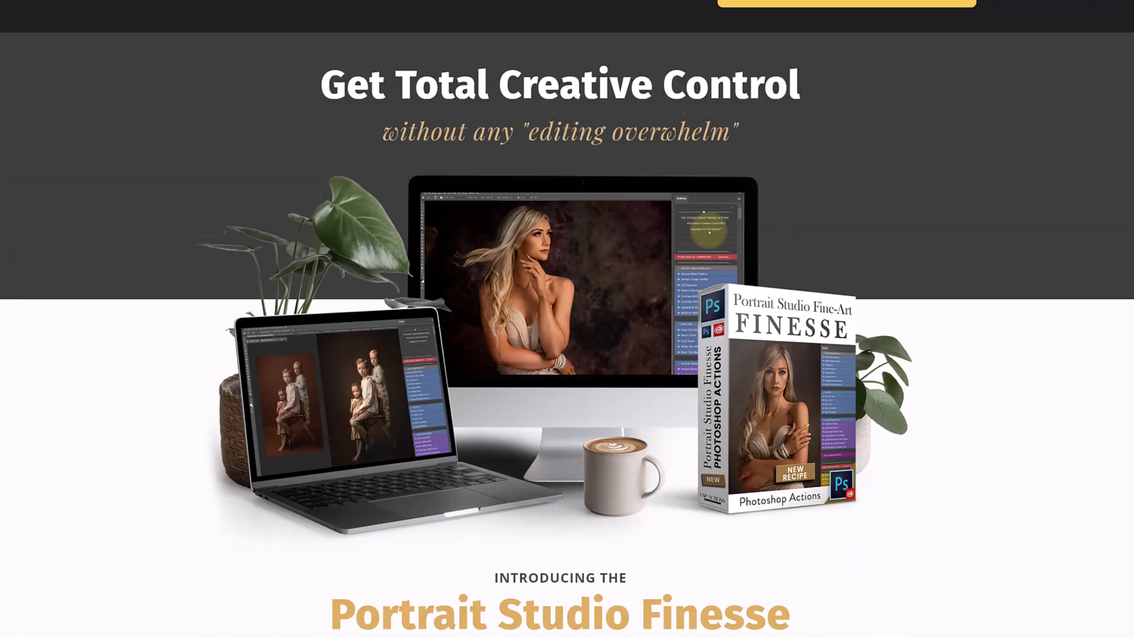
{"action": "scroll", "coordinate": [567, 334], "scroll_direction": "down", "scroll_amount": 20}
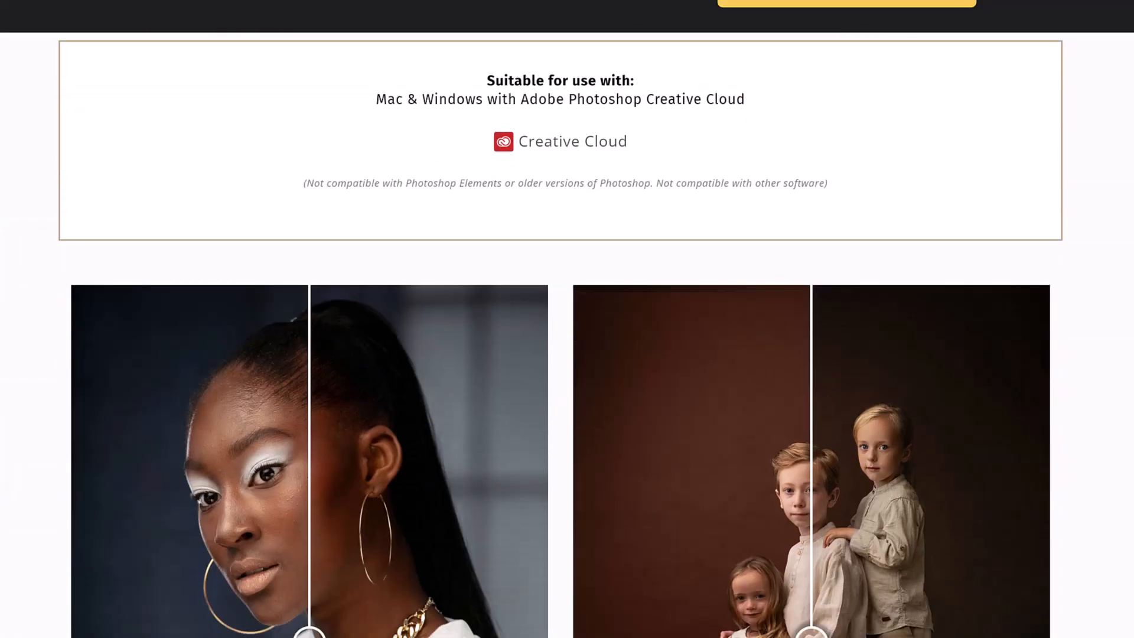
{"action": "scroll", "coordinate": [587, 253], "scroll_direction": "down", "scroll_amount": 5}
{"action": "left_click_drag", "start_coordinate": [309, 367], "coordinate": [421, 370]}
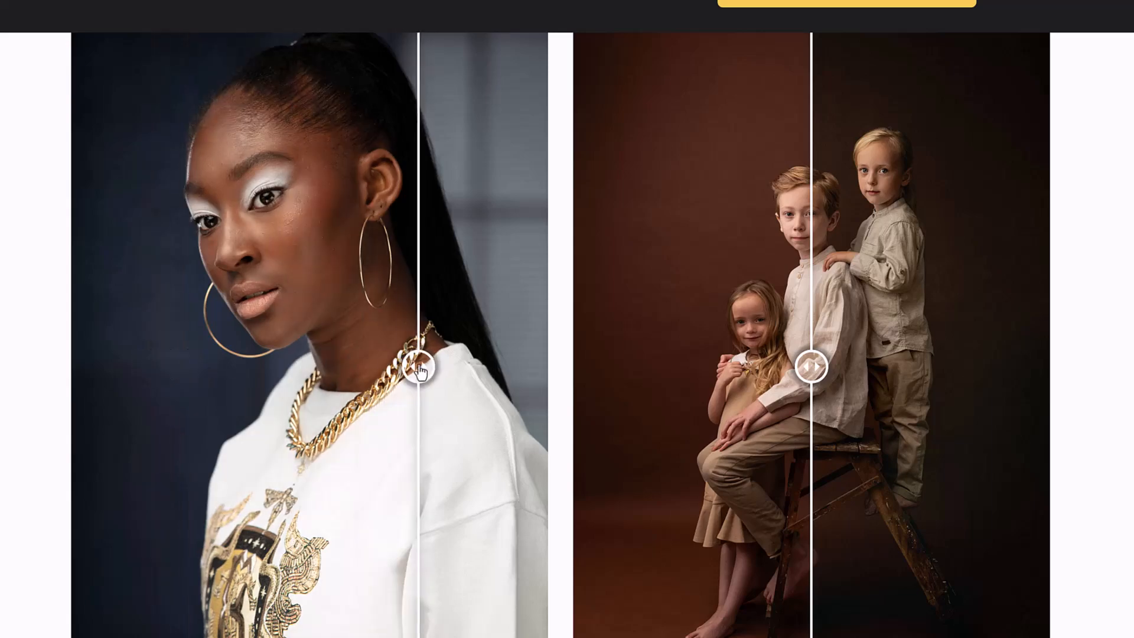
{"action": "left_click_drag", "start_coordinate": [811, 367], "coordinate": [972, 367]}
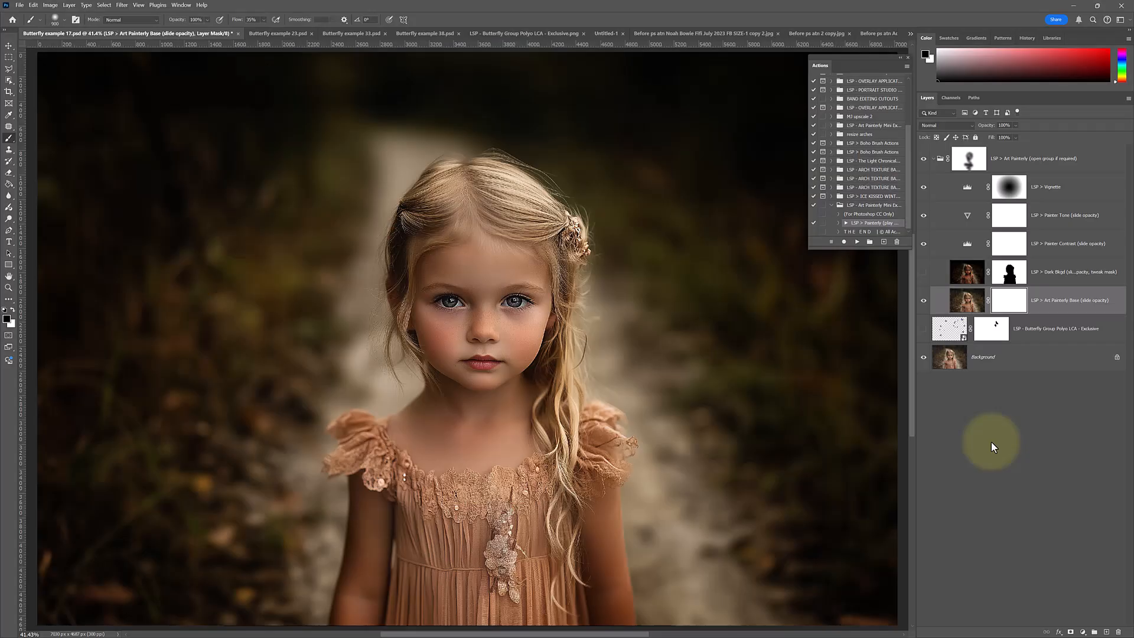